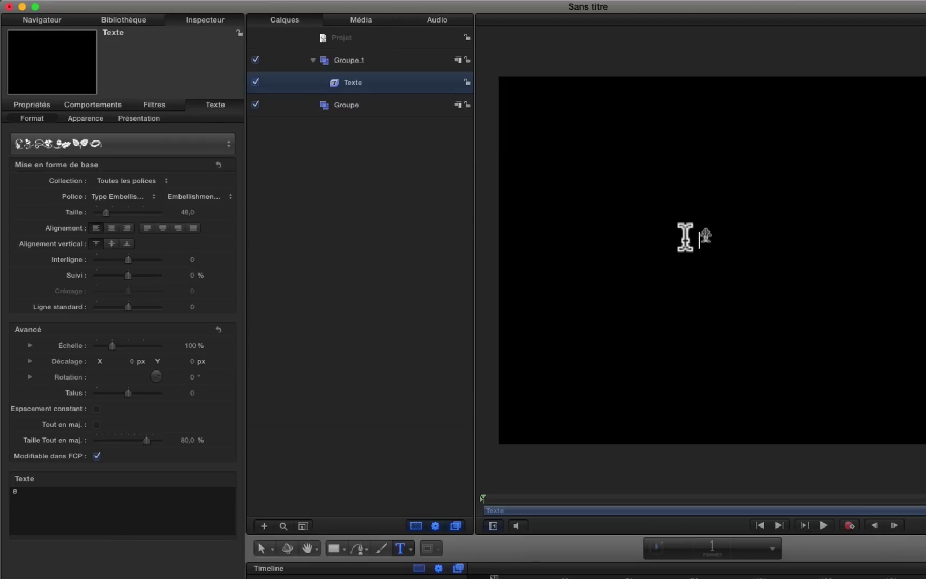
Step: Enlarge the ornament glyph to font size 288 and reset its transform to the default position
left_click_drag(118, 210, 342, 225)
left_click(37, 103)
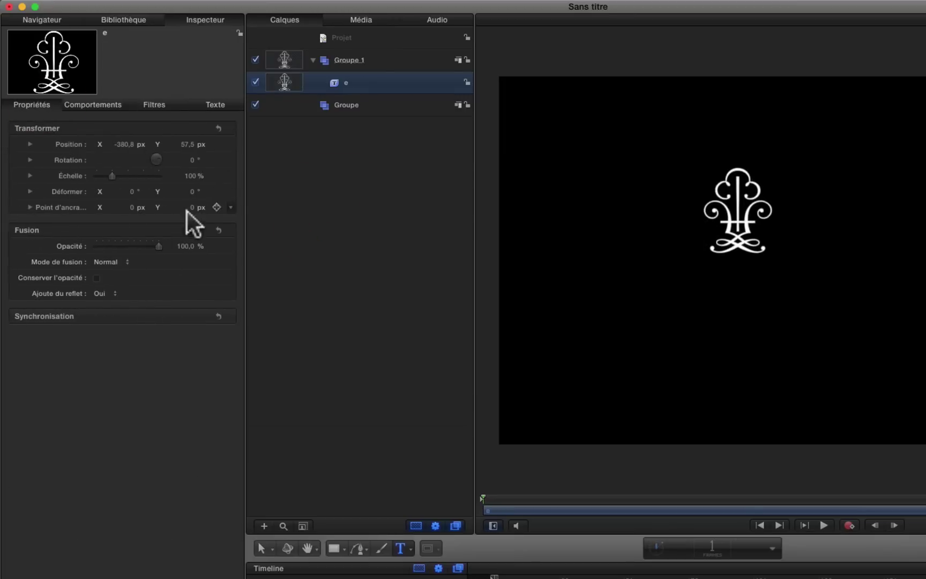
left_click(219, 126)
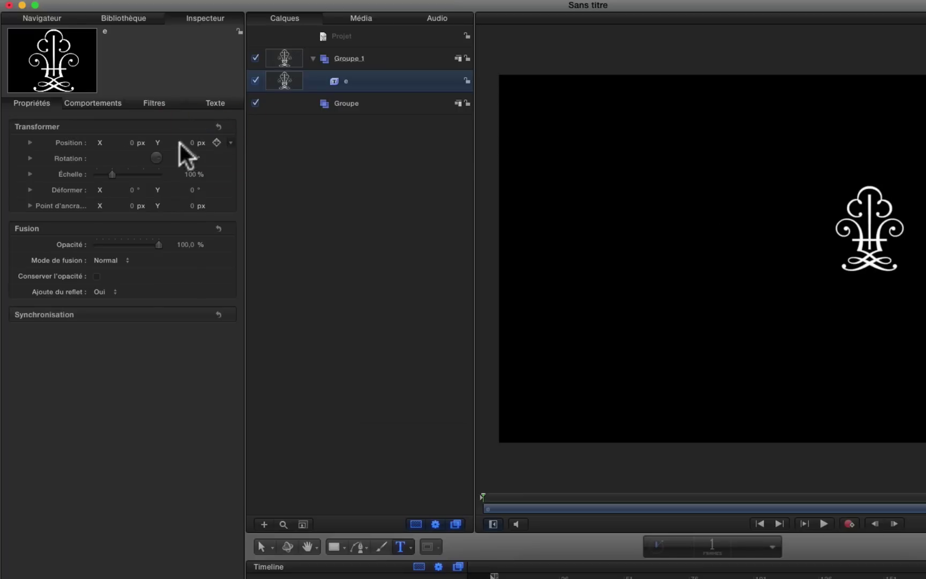
Step: Scale the ornament to 176% and move it to about X -184 px, Y -133 px near the canvas centre
left_click_drag(110, 171, 123, 173)
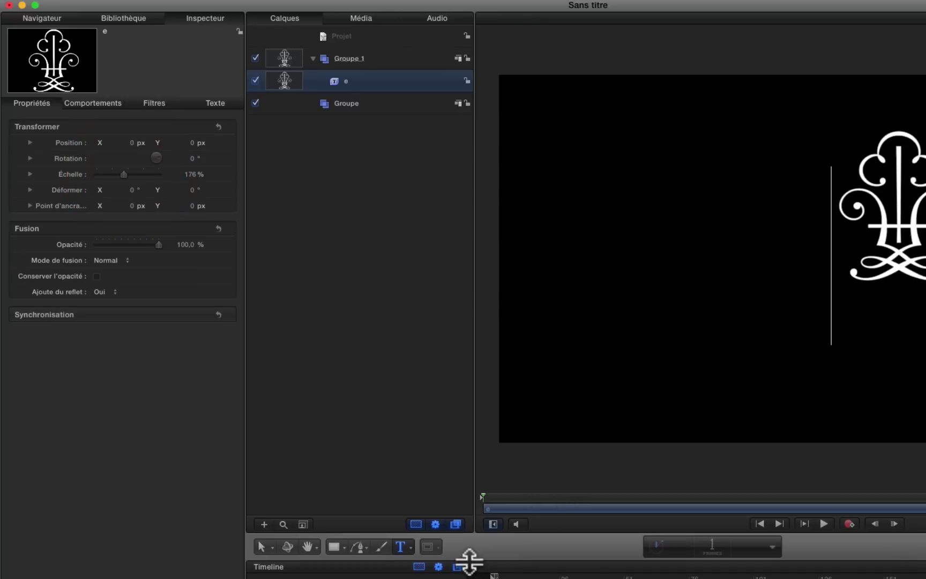
left_click(262, 546)
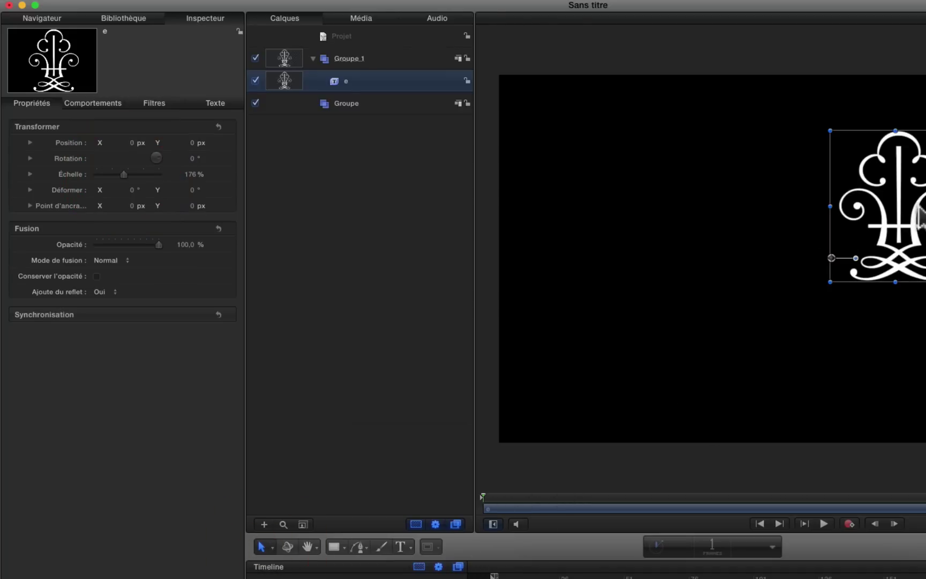
left_click_drag(919, 217, 854, 252)
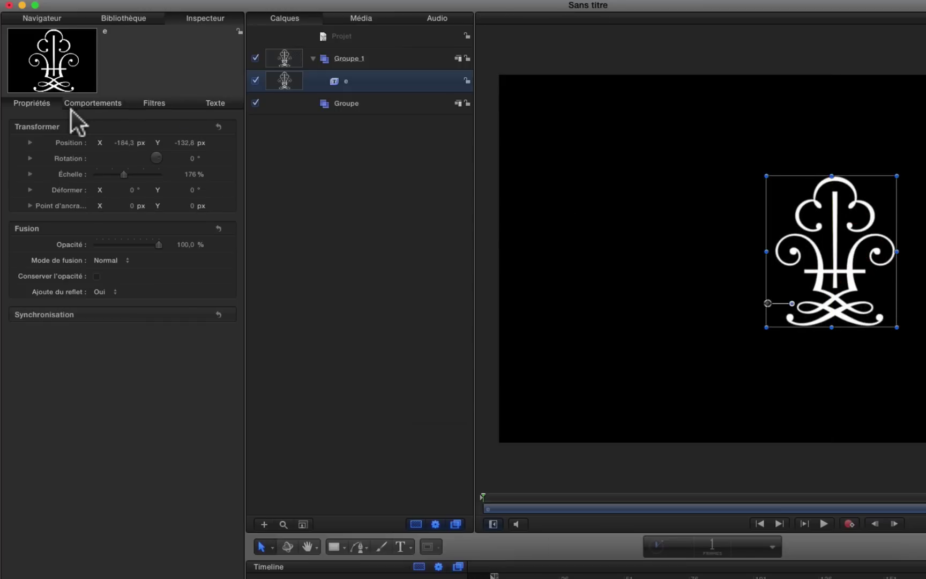
Step: Turn the ornament into 3D text with a depth of 50
left_click(215, 100)
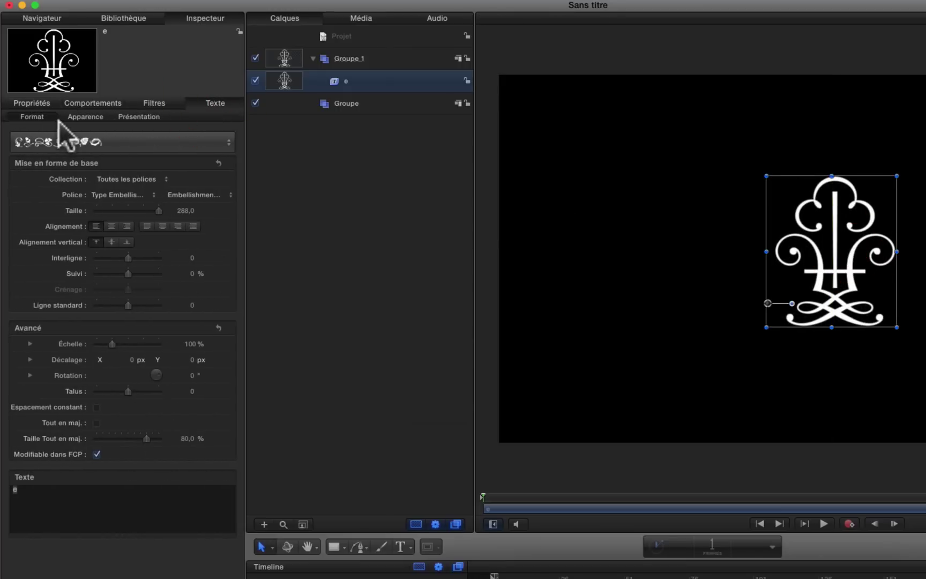
left_click(84, 117)
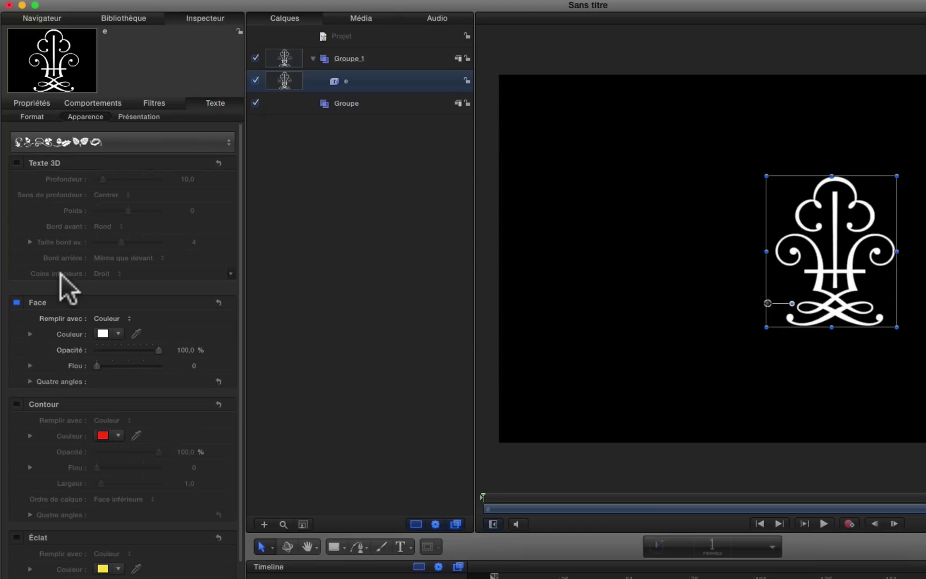
left_click(17, 162)
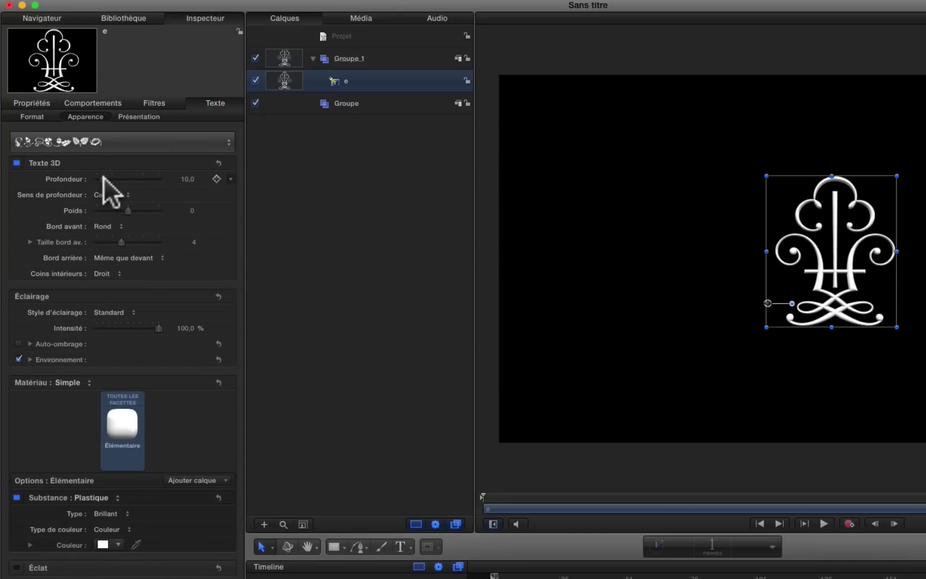
left_click(129, 179)
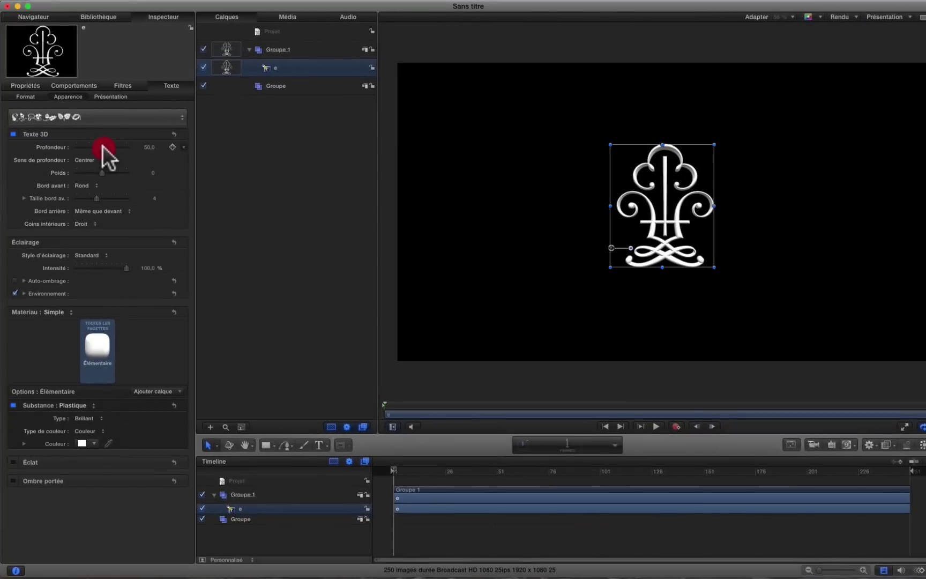
Step: Switch the ornament to 3D transform and tilt it slightly about its X axis
right_click(676, 206)
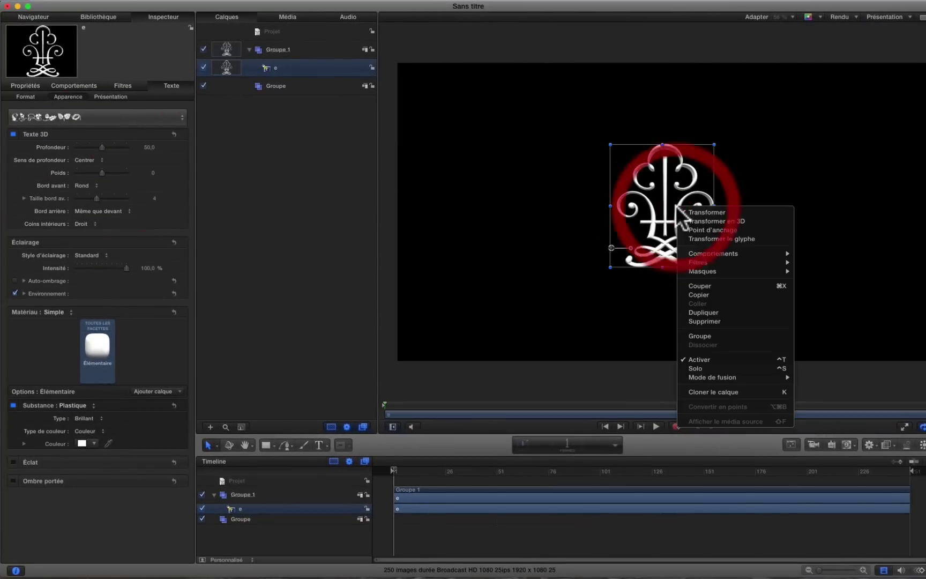
left_click(694, 217)
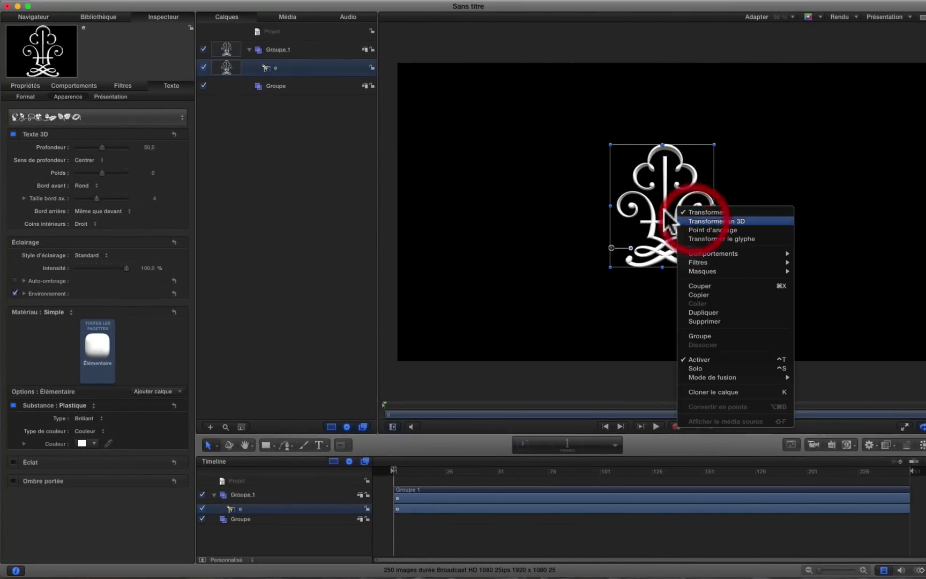
mouse_move(612, 207)
left_mouse_down()
mouse_move(611, 217)
mouse_move(613, 197)
left_mouse_up()
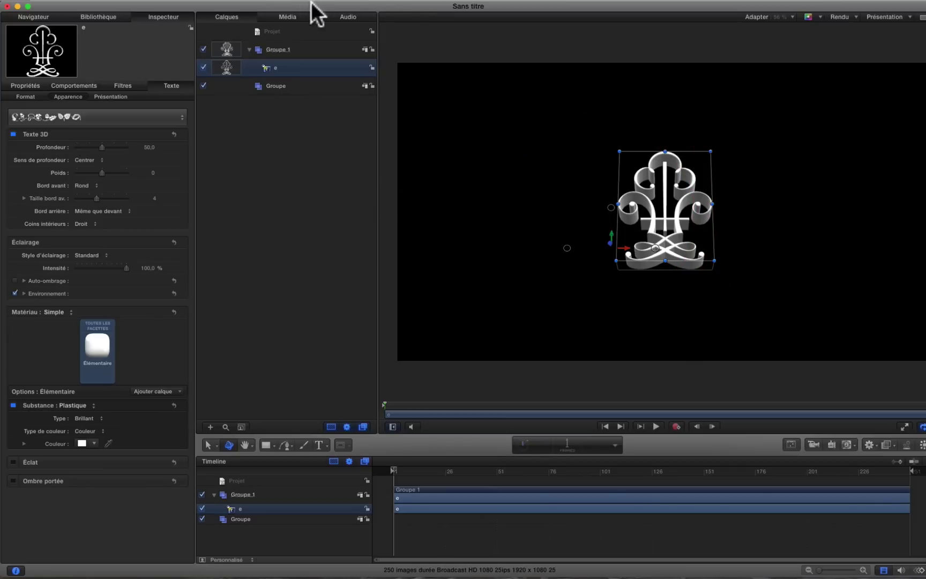
Step: Add a camera to the project and orbit it to show the ornament at an angle
left_click(815, 442)
left_click(547, 70)
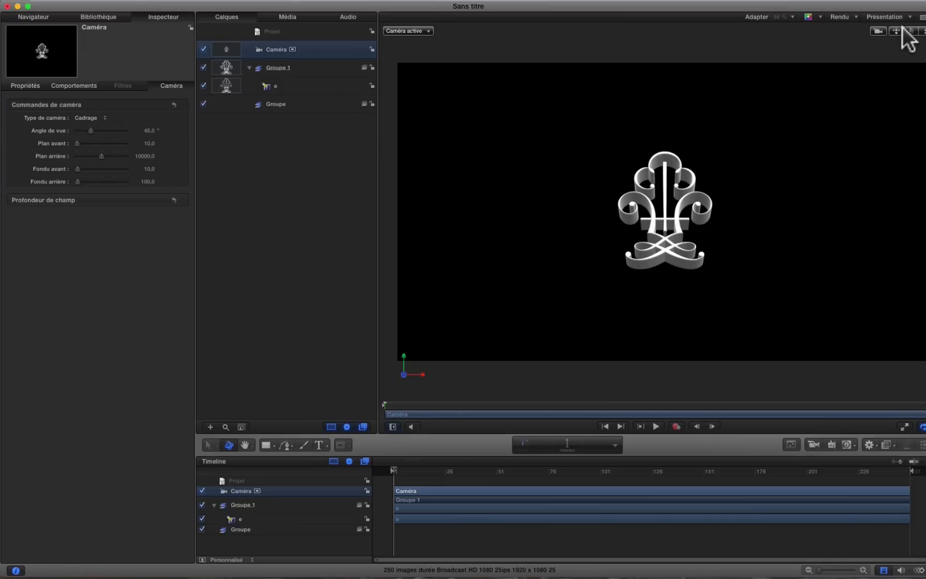
left_click_drag(911, 31, 372, 60)
Step: Delete the letter "e" from the ornament layer's text content
left_click(300, 83)
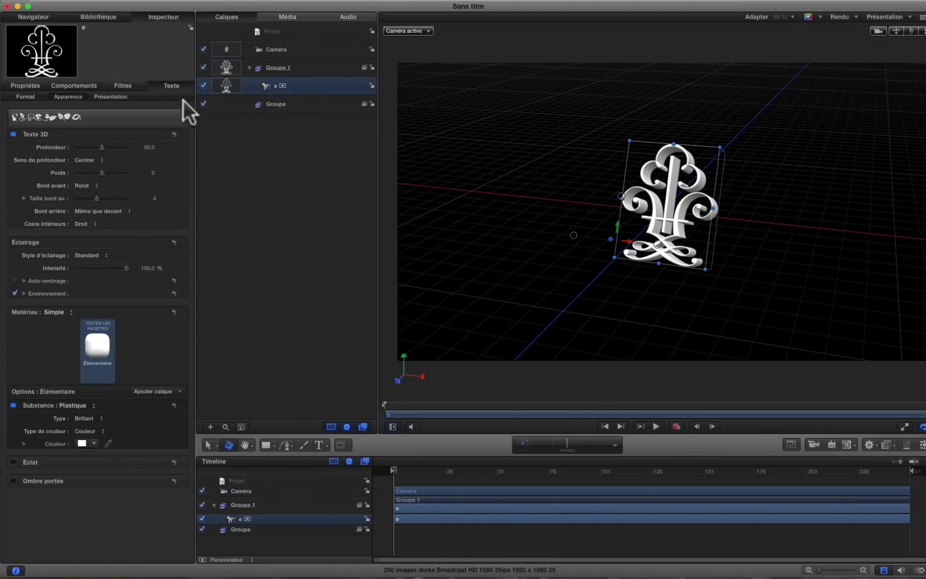
left_click(25, 97)
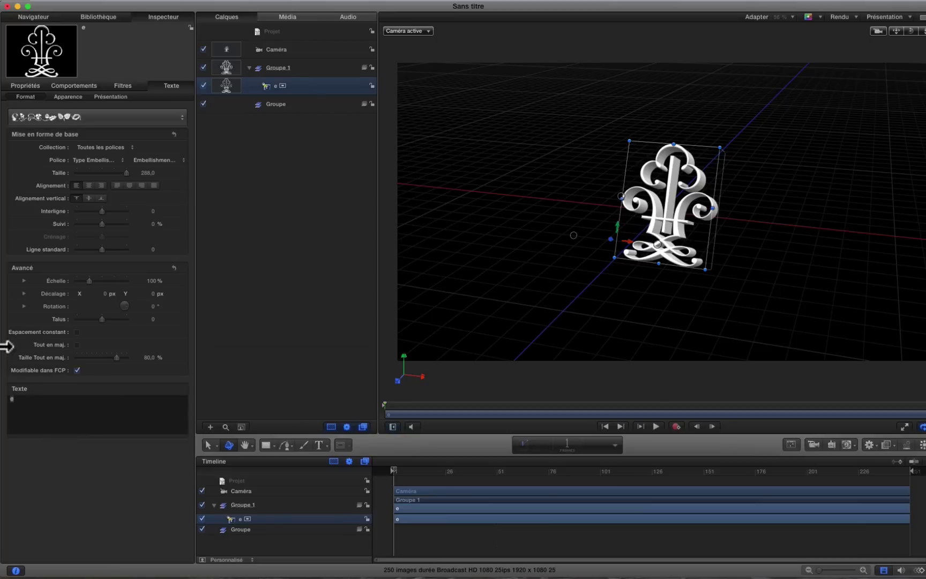
left_click(16, 401)
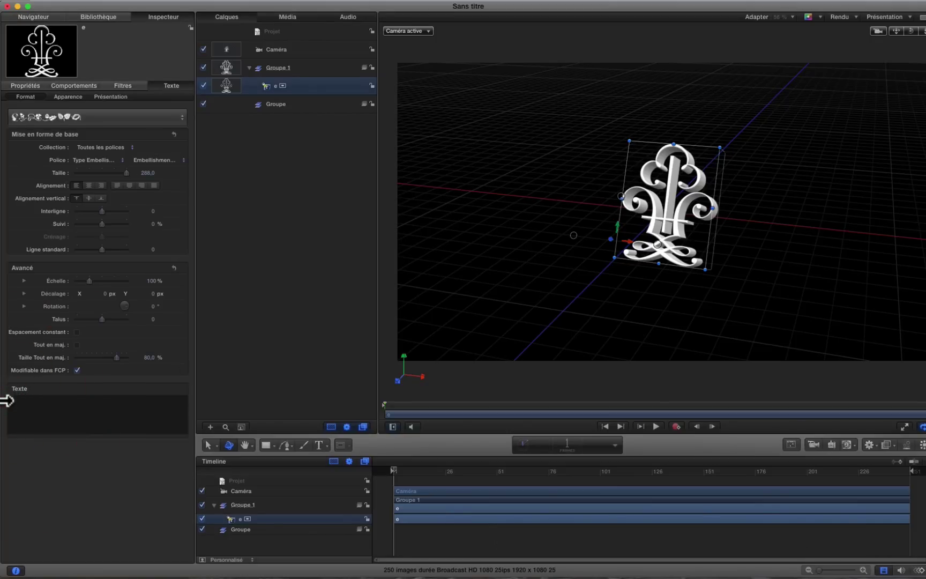
key("BackSpace")
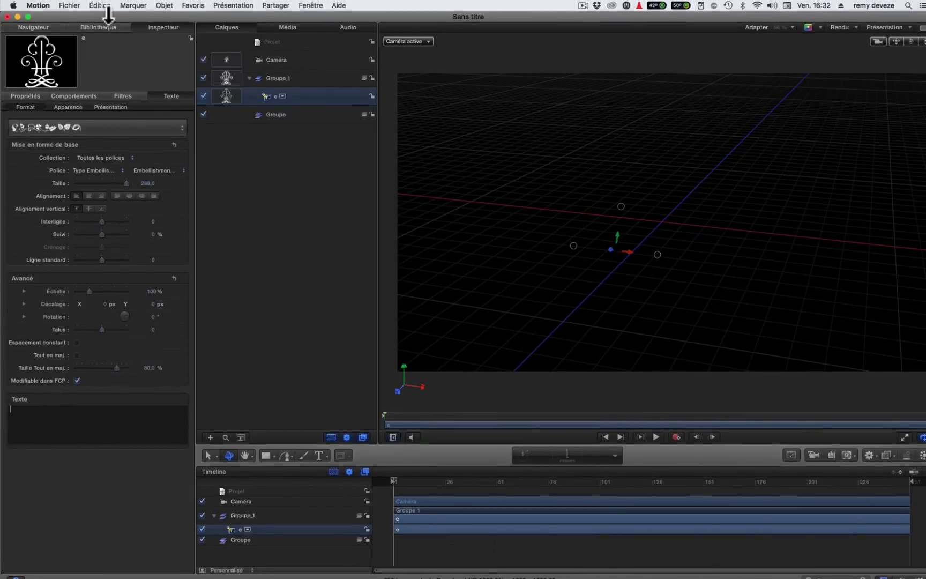
Step: Bring up the system emoji and symbols viewer and look through the Emoji category down to Objets
left_click(101, 6)
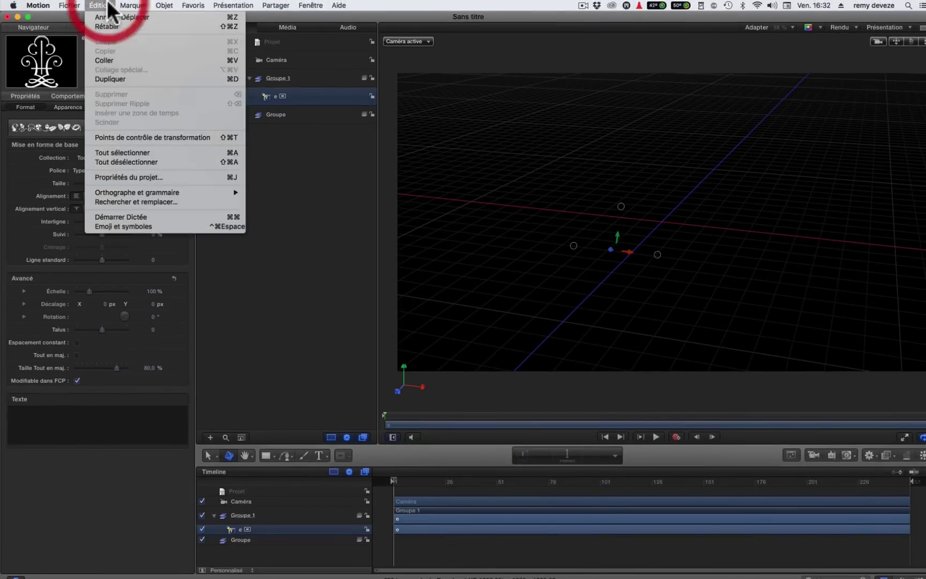
left_click(123, 224)
left_click_drag(230, 185, 227, 62)
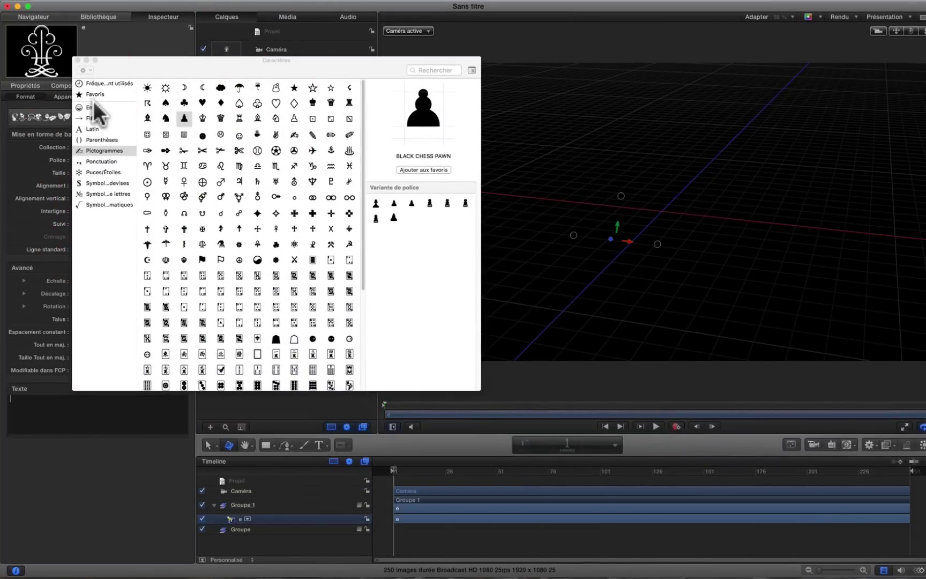
left_click(92, 107)
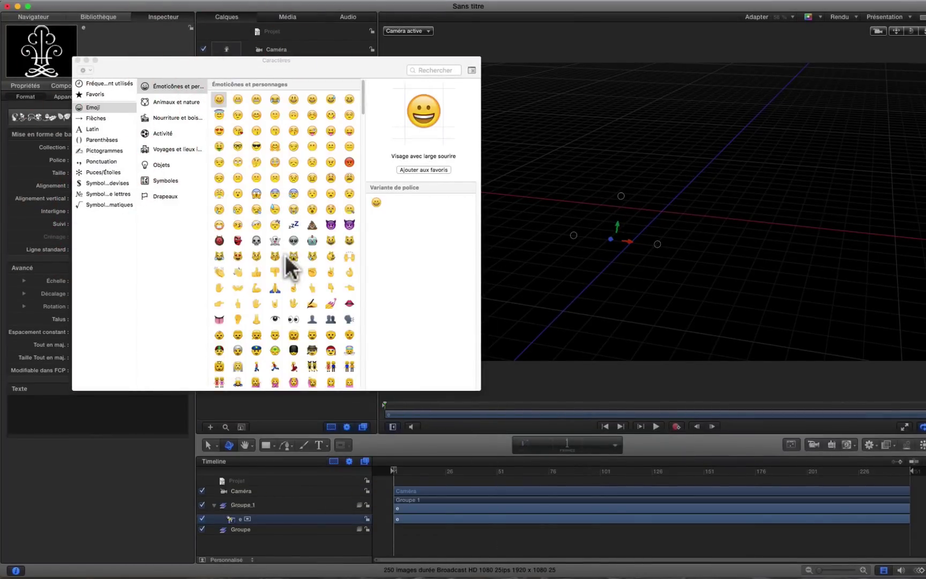
scroll(285, 255, "down", 5)
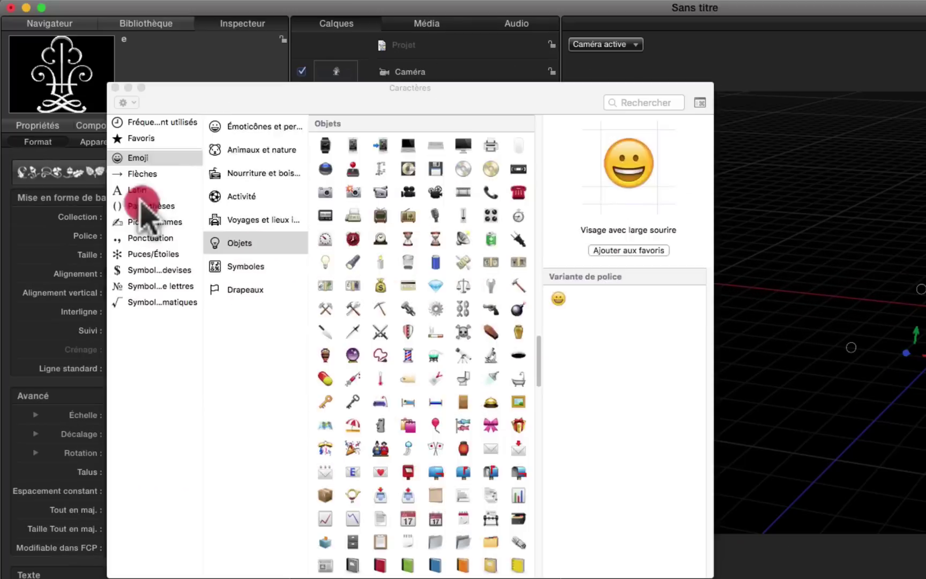
Step: Insert the Crayon symbol from the Pictogrammes category into the text, dismiss the font warning, and close the character viewer
left_click(142, 205)
left_click(151, 222)
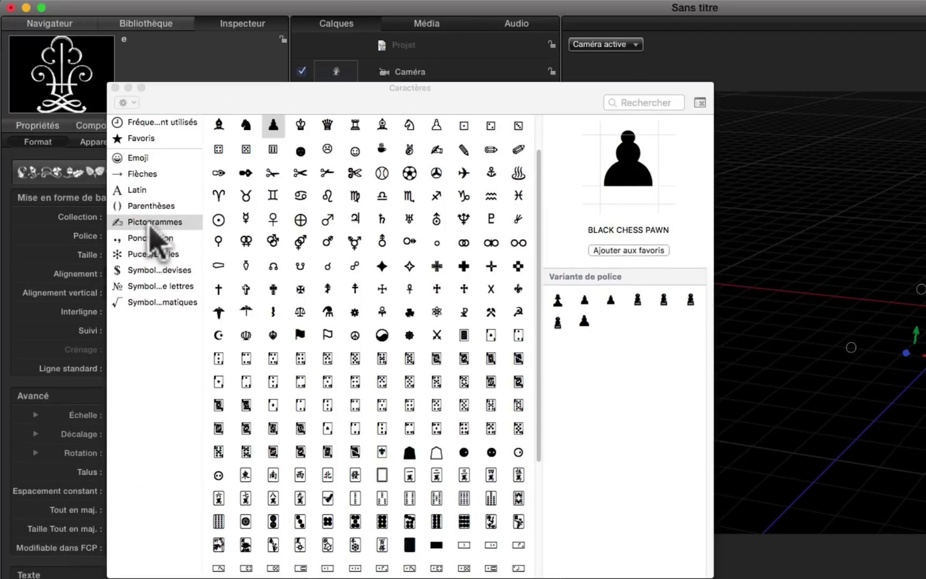
scroll(340, 364, "down", 2)
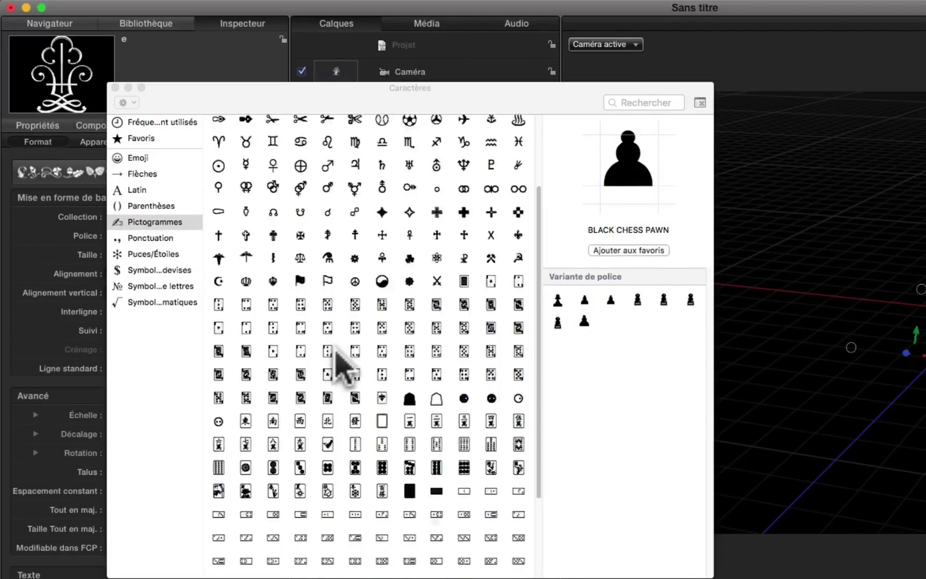
scroll(340, 365, "down", 3)
scroll(342, 366, "up", 5)
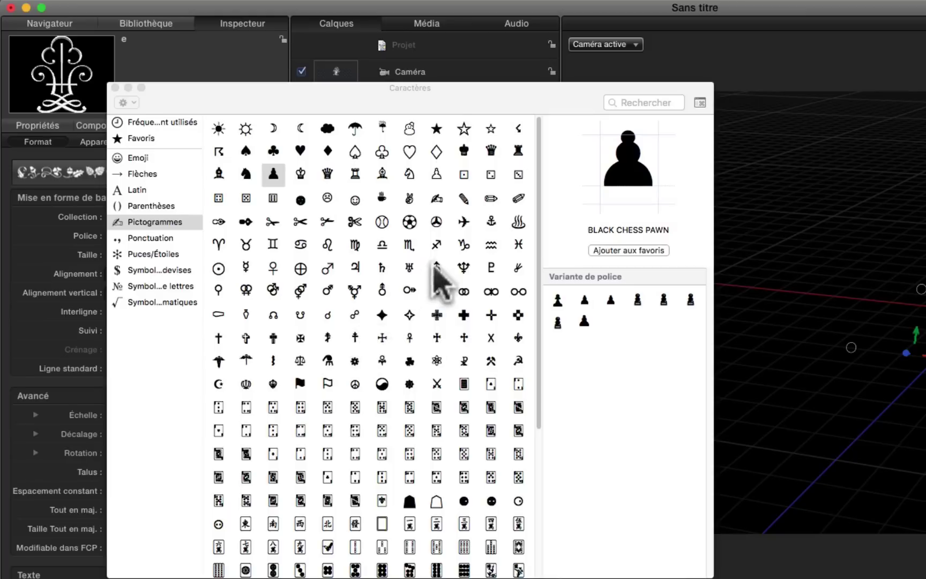
left_click(489, 198)
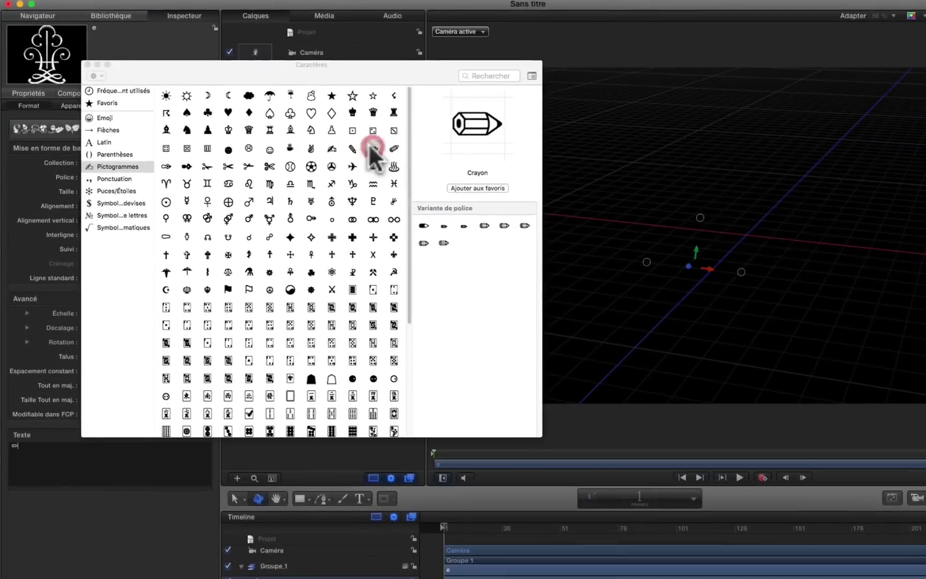
double_click(490, 198)
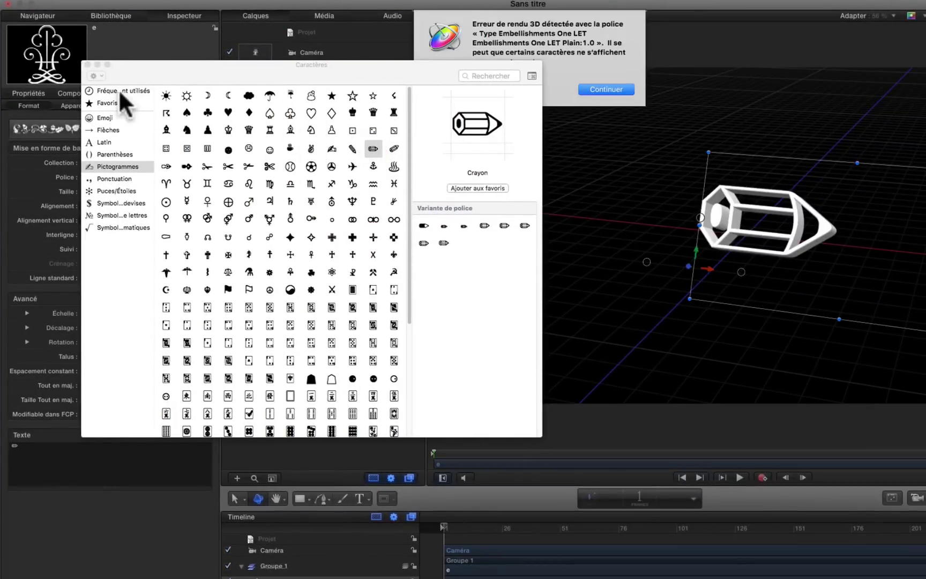
left_click(600, 90)
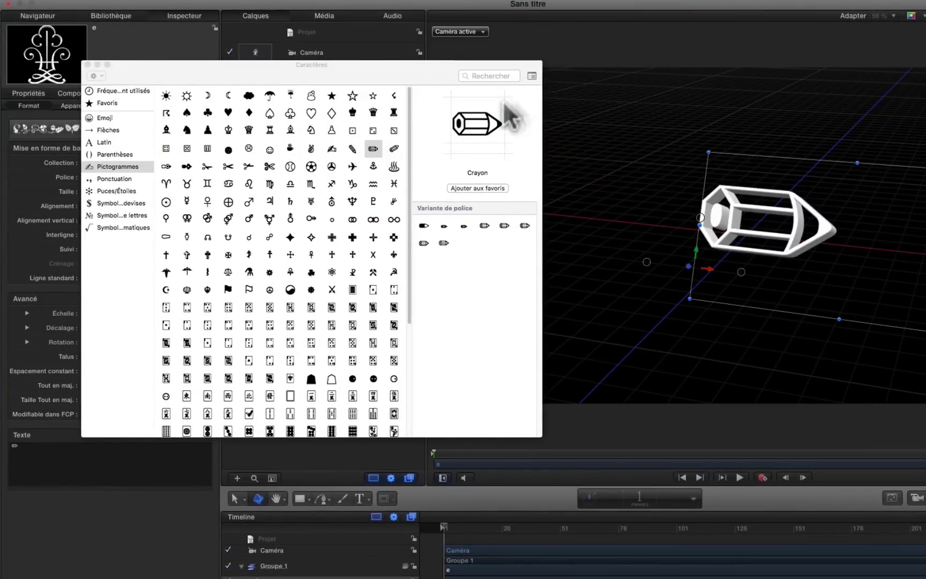
left_click(87, 65)
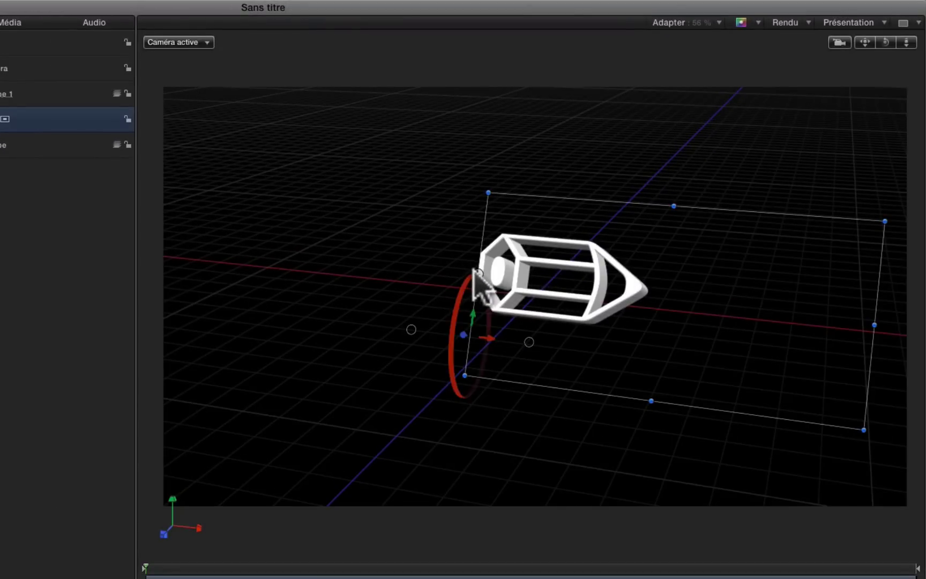
Step: Tilt the 3D pencil about its X axis and orbit the camera to a more sideways angle
mouse_move(478, 274)
left_mouse_down()
mouse_move(471, 303)
mouse_move(441, 256)
left_mouse_up()
mouse_move(886, 42)
left_mouse_down()
mouse_move(857, 64)
mouse_move(836, 53)
mouse_move(804, 91)
left_mouse_up()
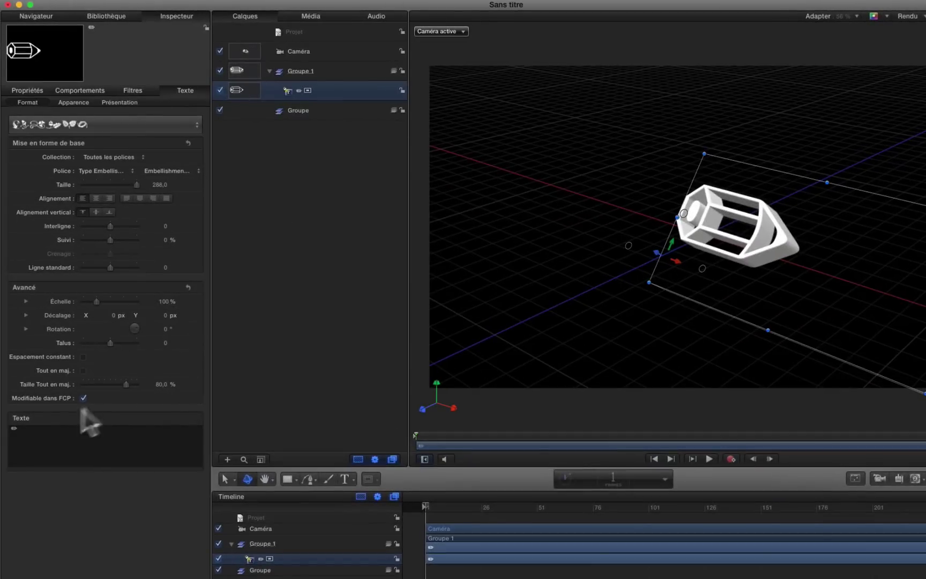
Step: Delete the pencil symbol from the text and set the layer's font to Wingdings
left_click(58, 428)
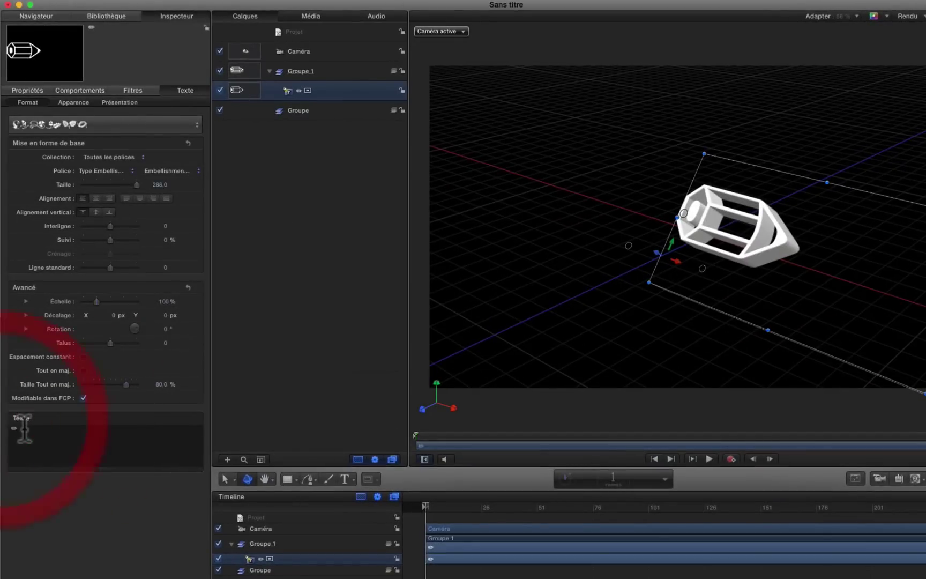
key("BackSpace")
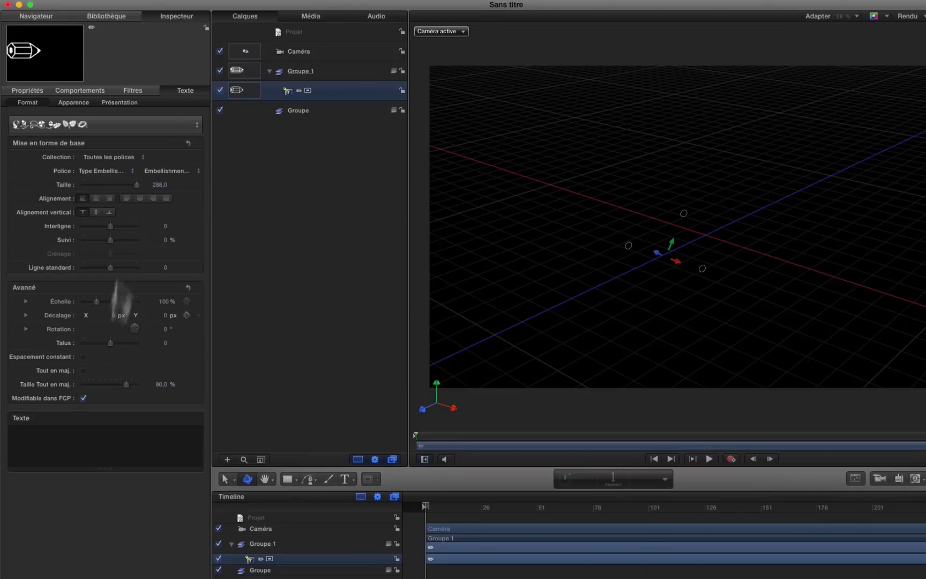
left_click(111, 169)
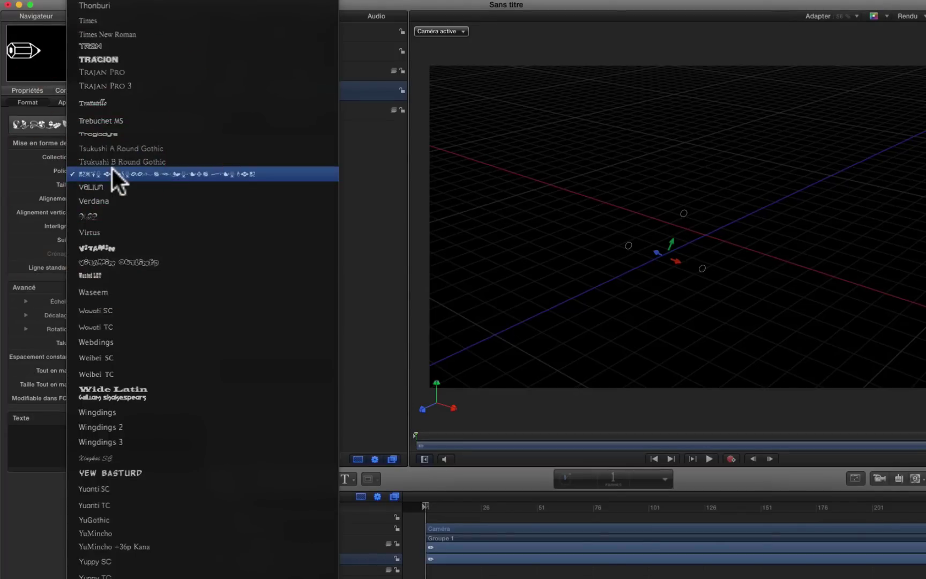
left_click(111, 412)
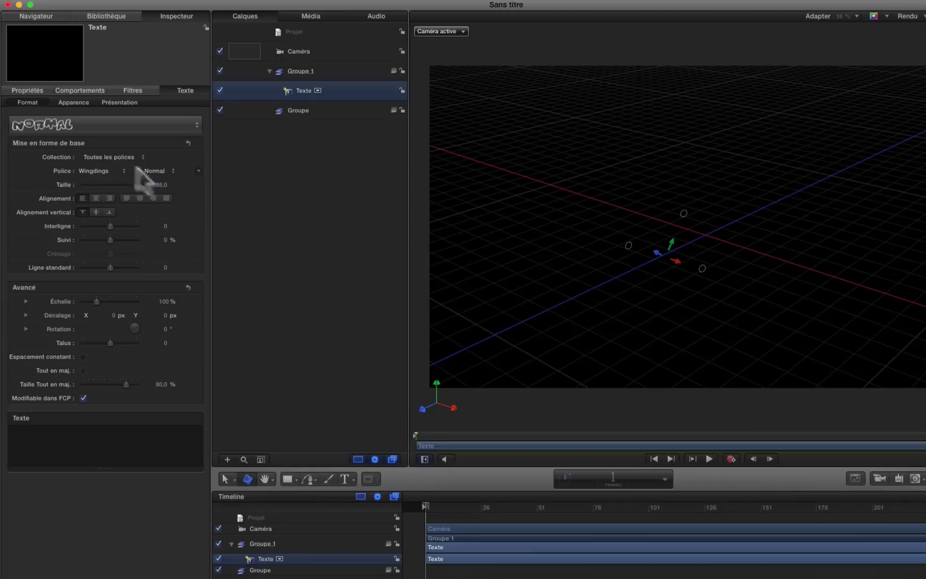
Step: Try the characters "az" as Wingdings 3D glyphs and clear the text again
type("az")
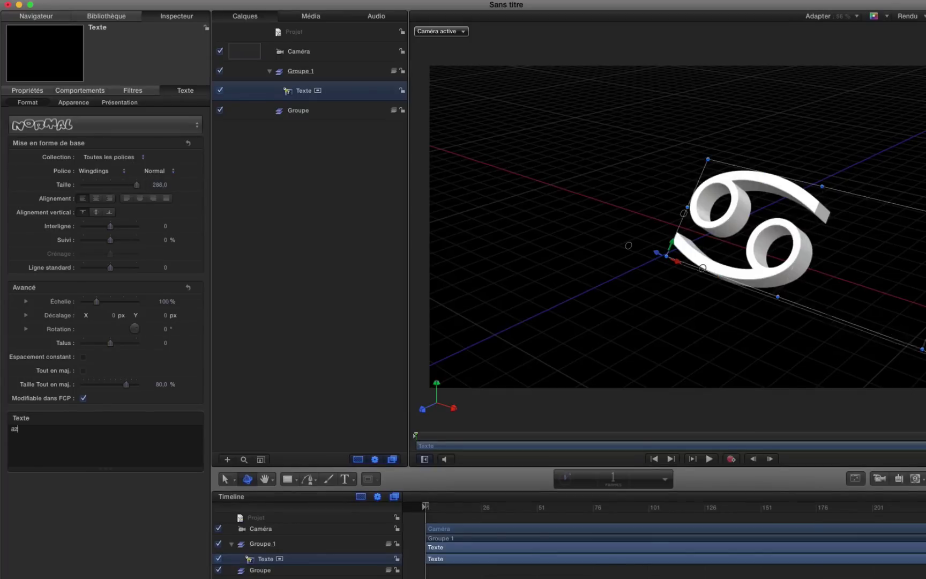
key("BackSpace")
key("BackSpace")
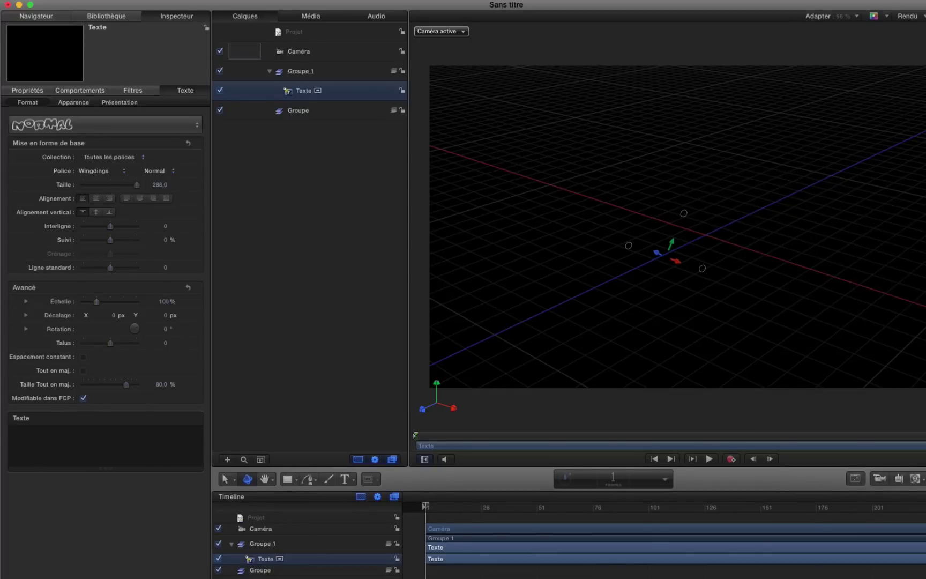
Step: Insert the outlined chess knight, outlined pawn, black queen and black king pictograms into the text, and close the character viewer
mouse_move(192, 6)
left_click(152, 5)
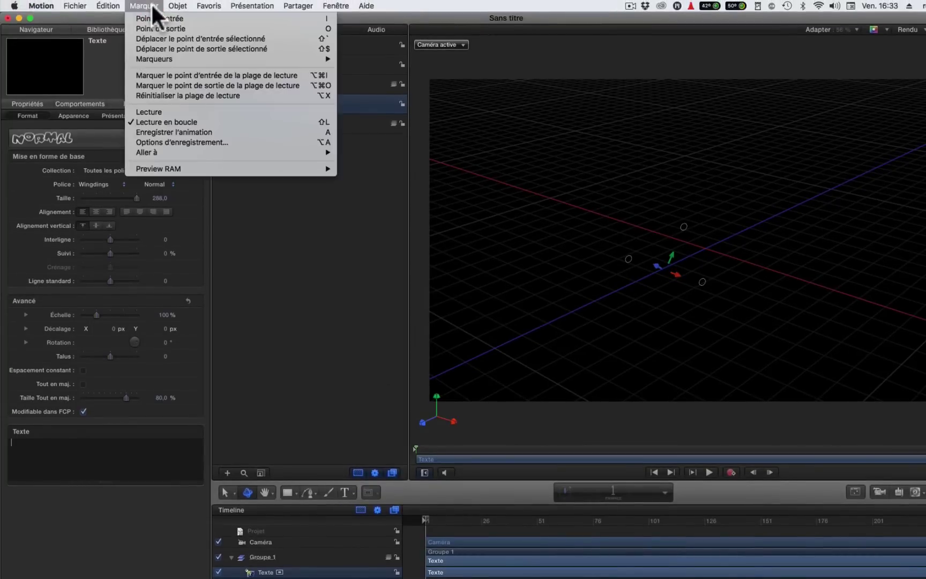
mouse_move(107, 6)
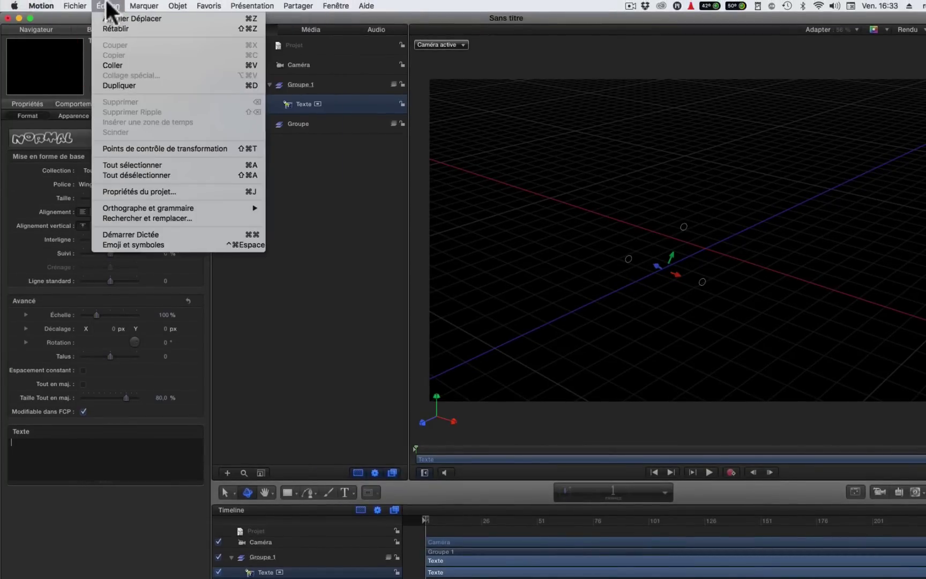
left_click(183, 242)
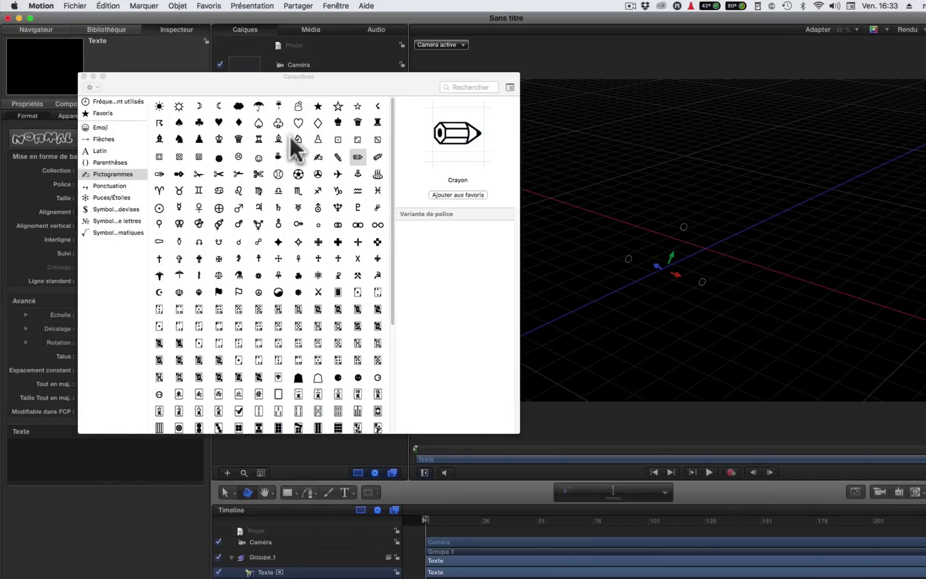
left_click(300, 139)
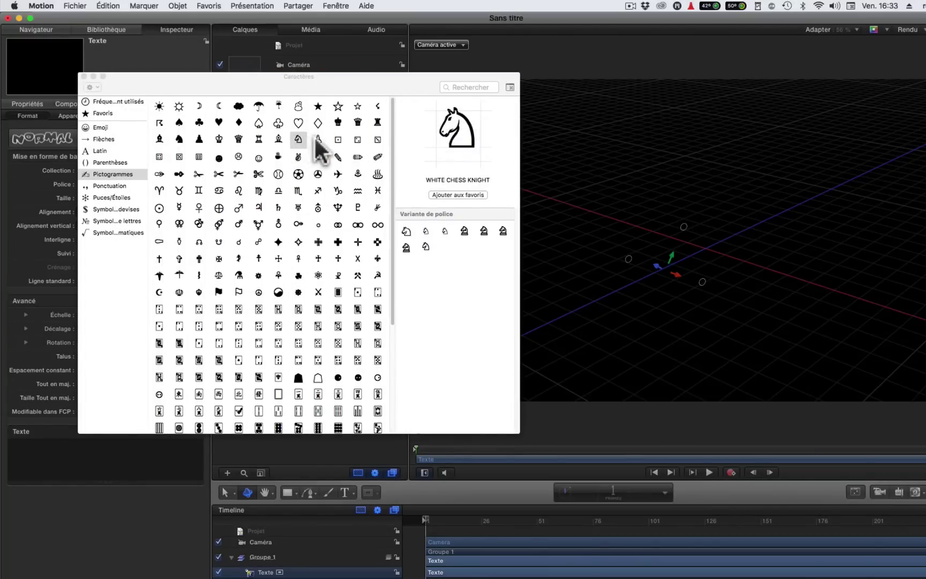
double_click(304, 139)
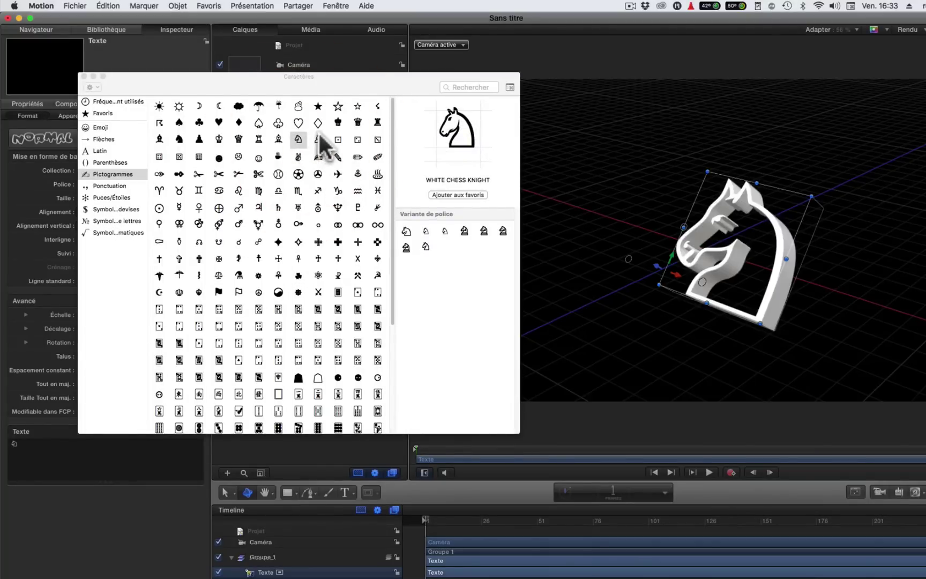
double_click(319, 141)
double_click(357, 122)
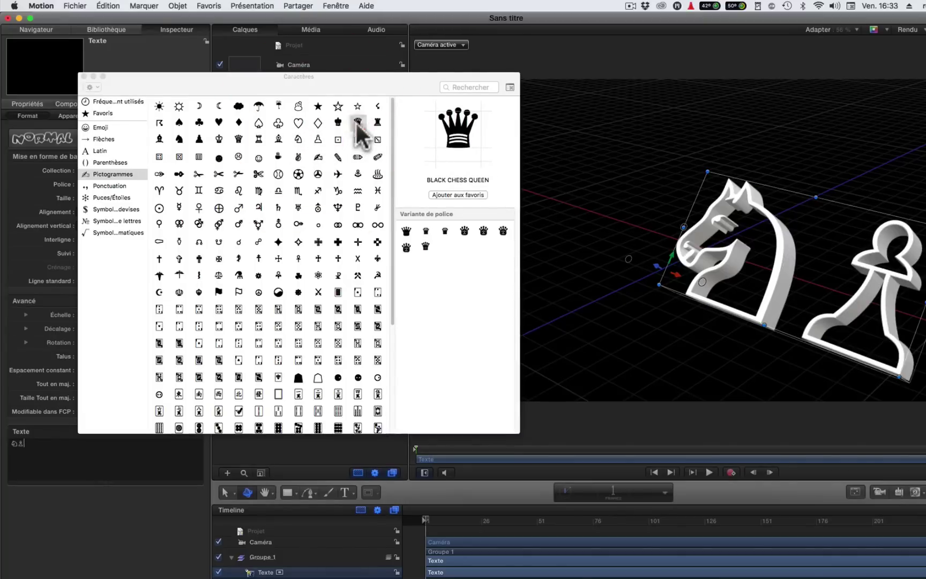
double_click(338, 122)
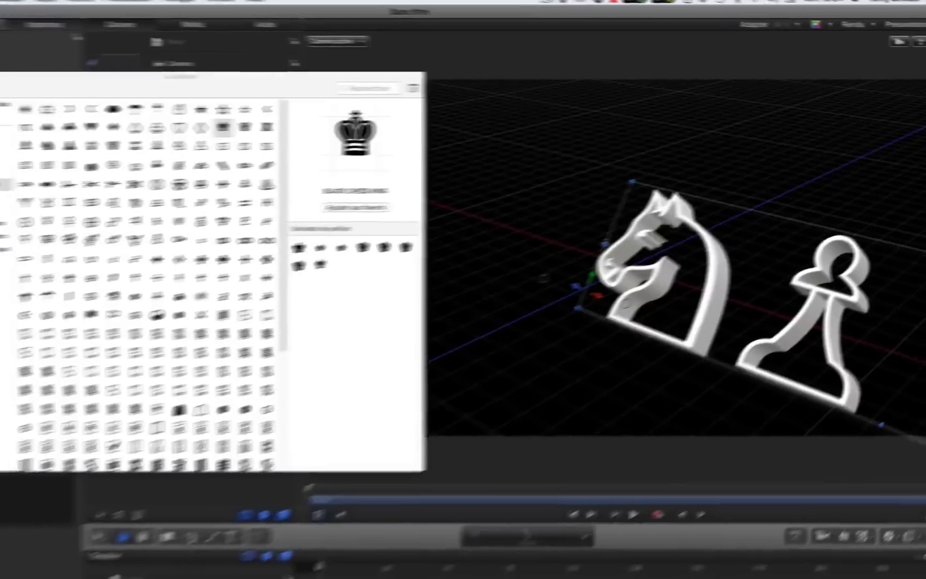
left_click(82, 76)
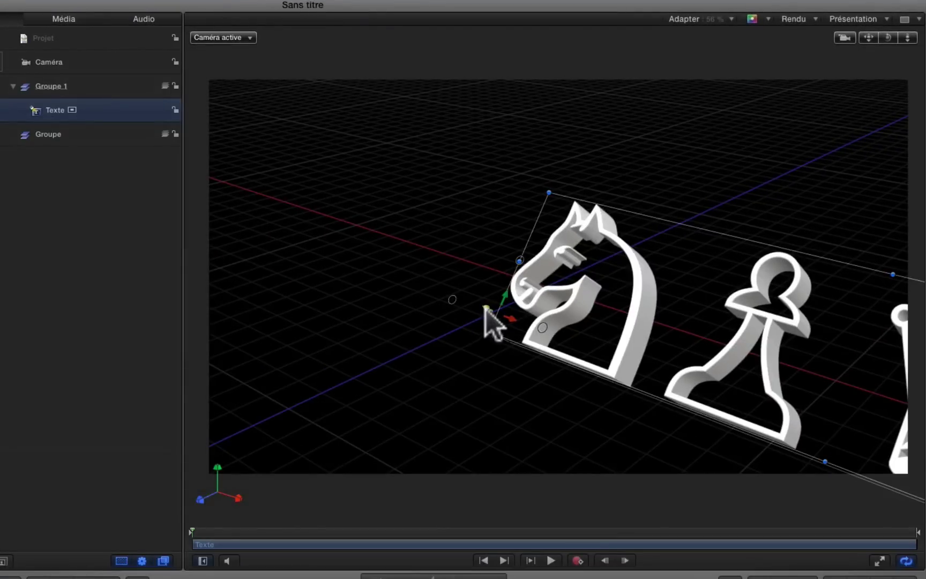
Step: Bring the row of 3D chess pieces fully into the frame and adjust its rotation and the camera for a more frontal view
left_click_drag(486, 309, 371, 173)
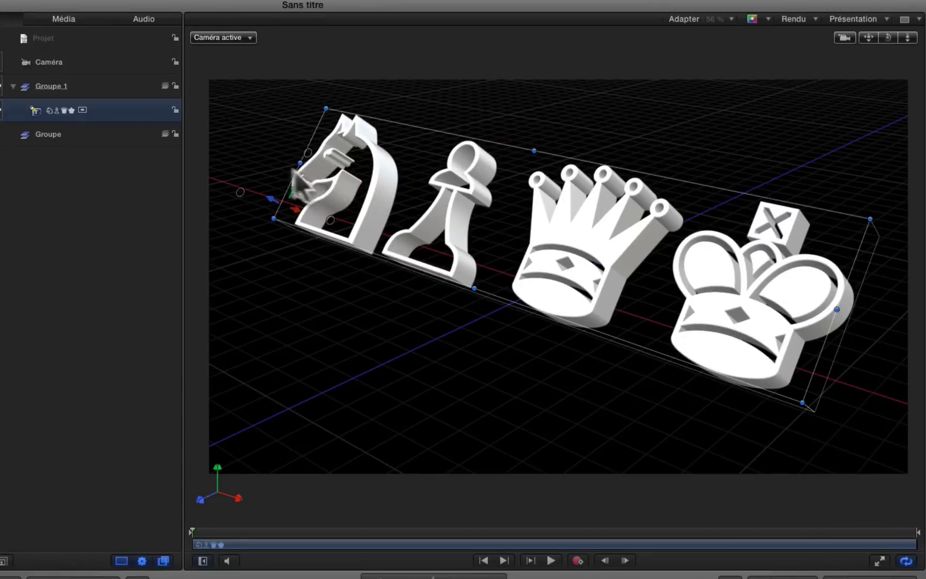
mouse_move(328, 220)
left_mouse_down()
mouse_move(333, 211)
mouse_move(333, 219)
left_mouse_up()
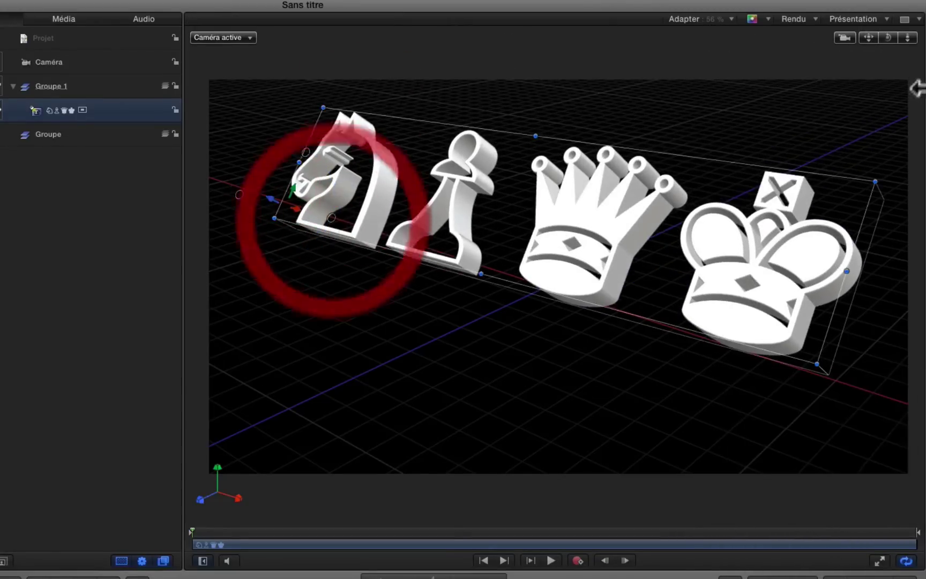
left_click_drag(868, 37, 888, 37)
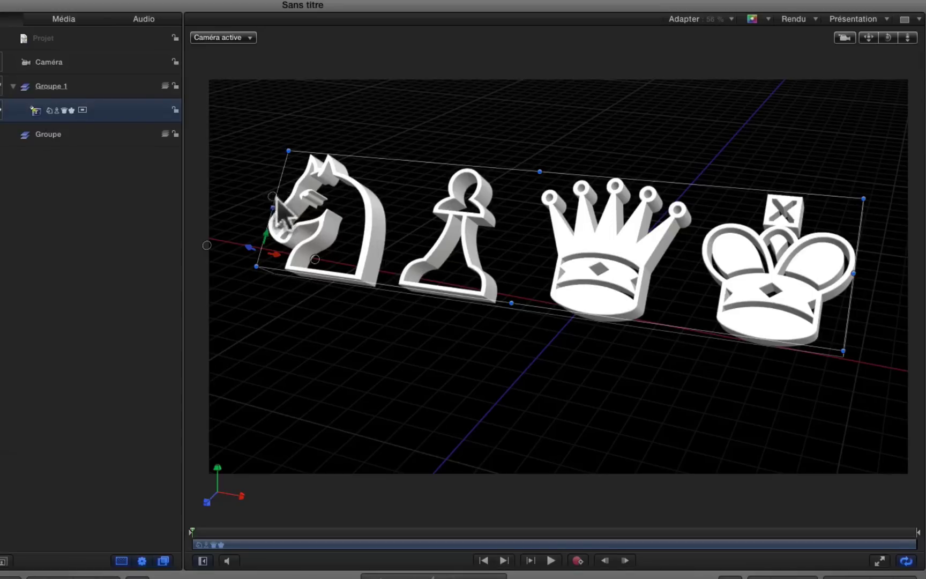
mouse_move(276, 199)
left_mouse_down()
mouse_move(258, 192)
mouse_move(248, 223)
mouse_move(244, 192)
mouse_move(262, 194)
mouse_move(239, 227)
mouse_move(265, 207)
left_mouse_up()
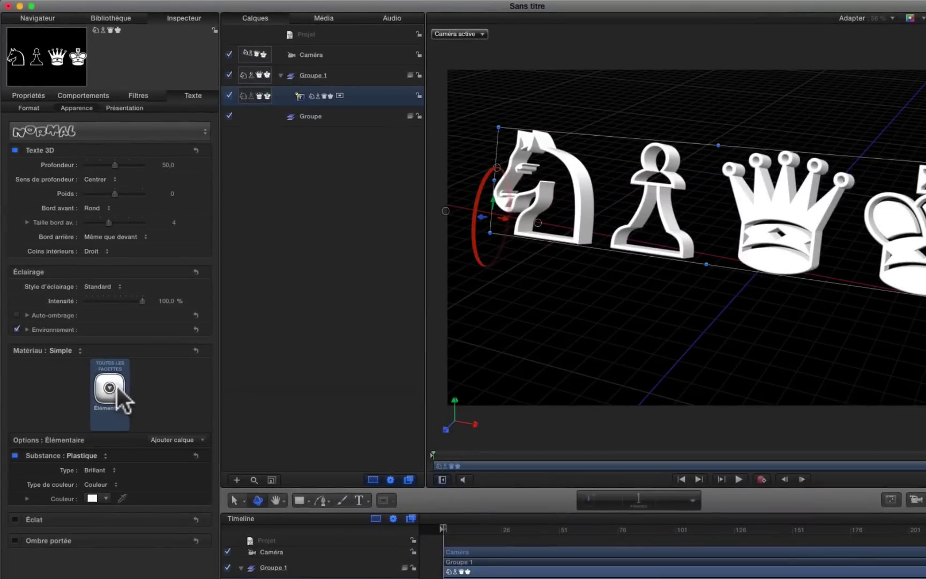
Step: Apply the Gadget material from the Divers category to all facets, and switch the material mode to Multiple
left_click(116, 386)
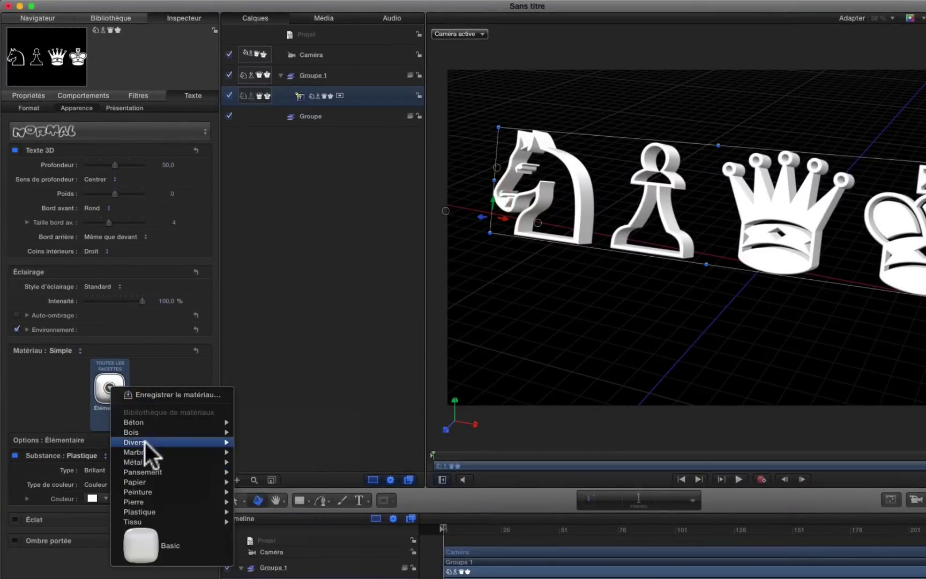
mouse_move(144, 440)
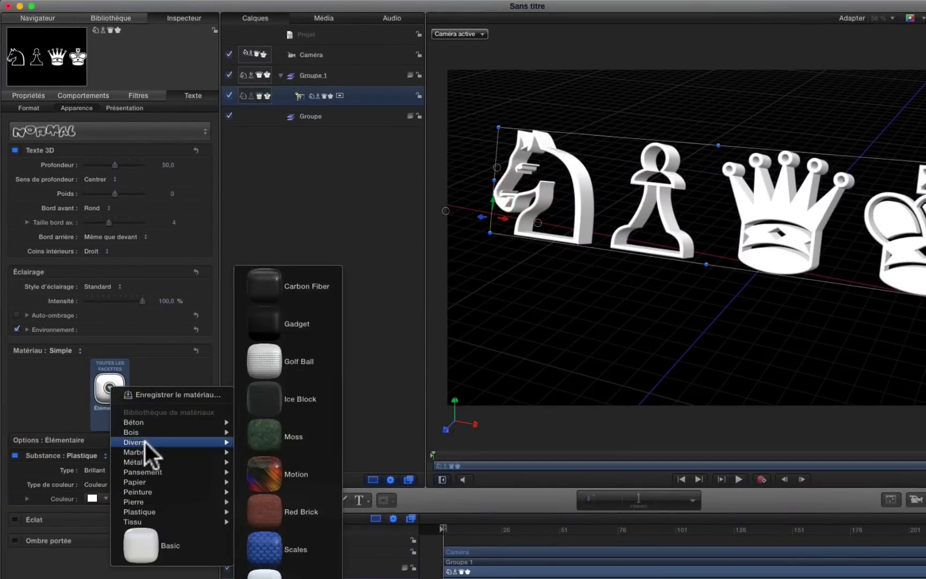
left_click(275, 334)
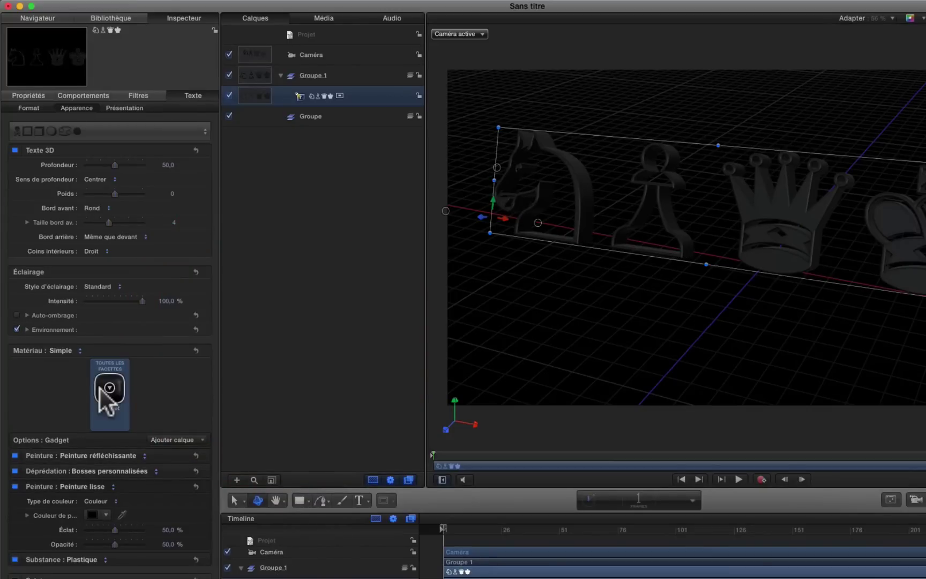
left_click(72, 351)
left_click(70, 355)
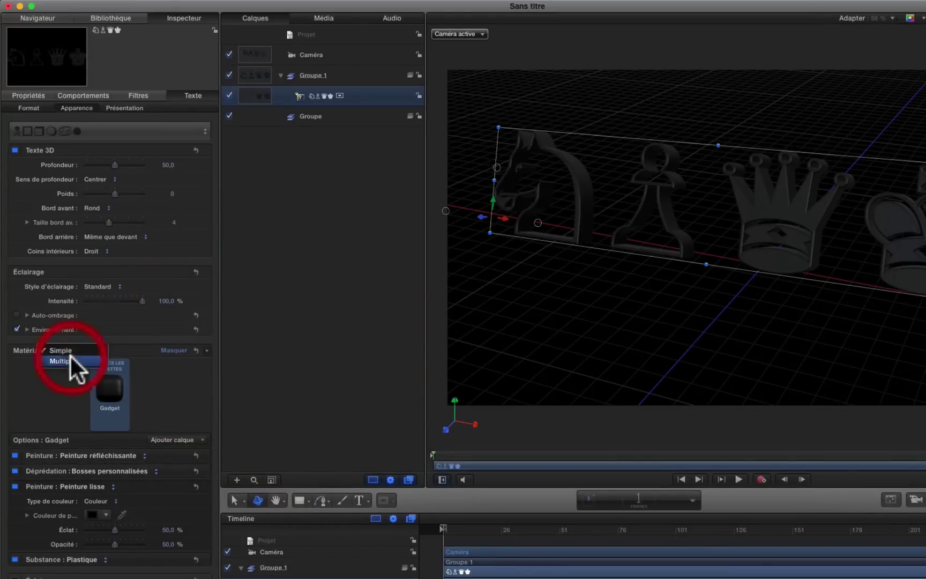
Step: Assign the Tweed material to the front edge and back edge of the chess pieces
left_click(70, 387)
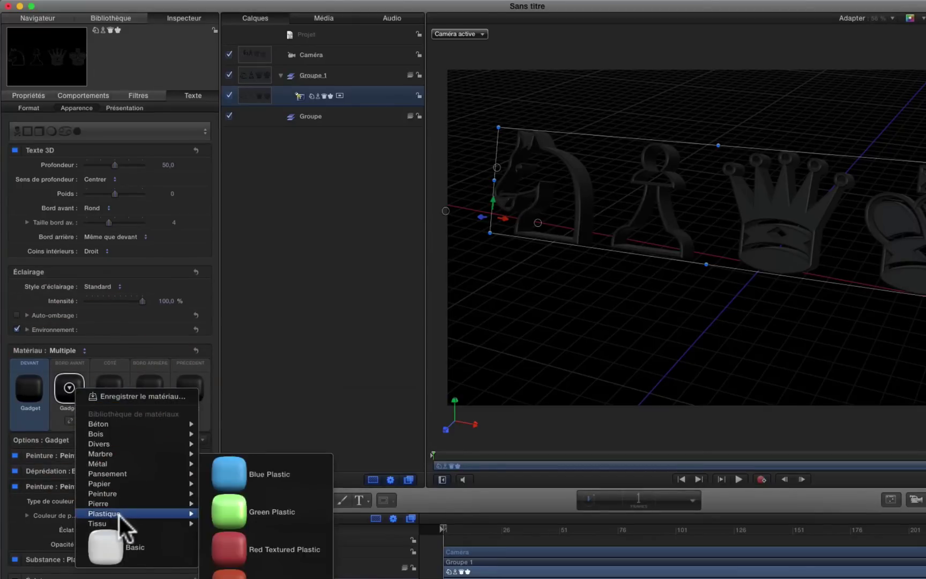
mouse_move(127, 520)
left_click(232, 513)
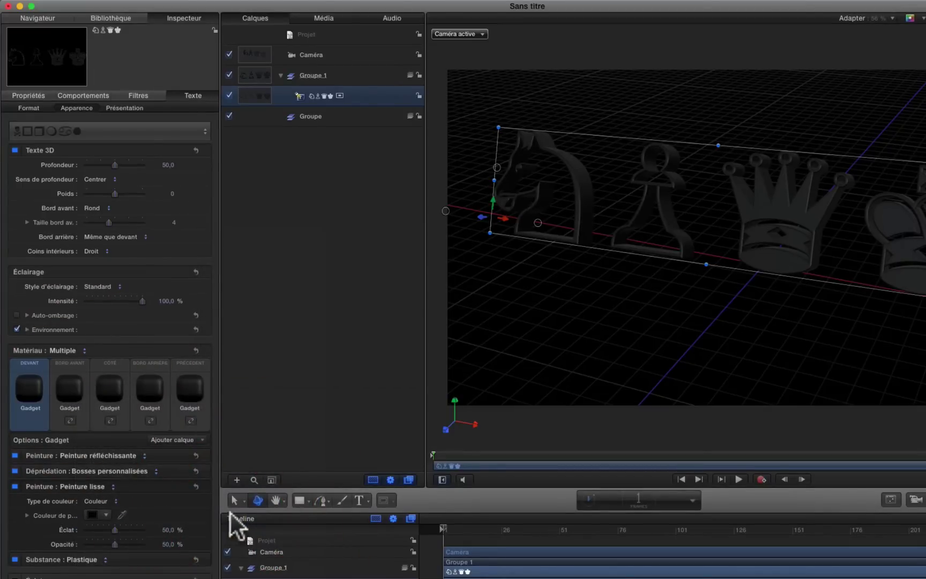
left_click(151, 420)
left_click(151, 419)
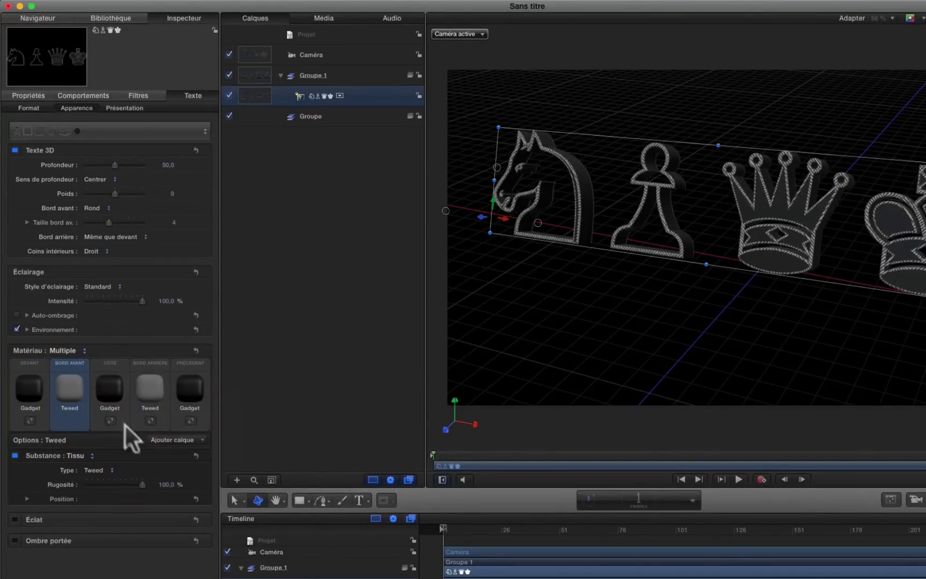
Step: Assign the Golf Ball material from the Divers category to the side facets of the chess pieces
left_click(110, 387)
left_click(108, 384)
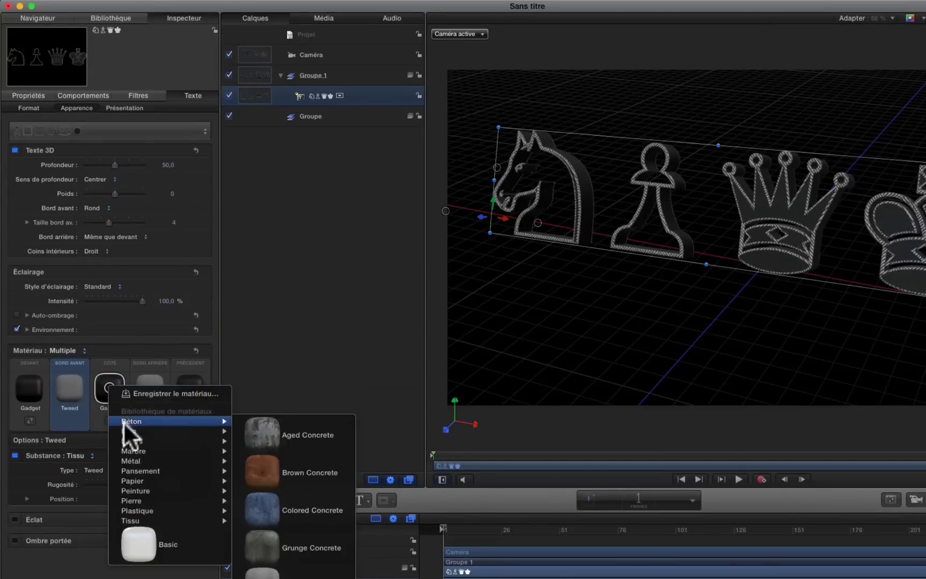
mouse_move(123, 430)
mouse_move(154, 442)
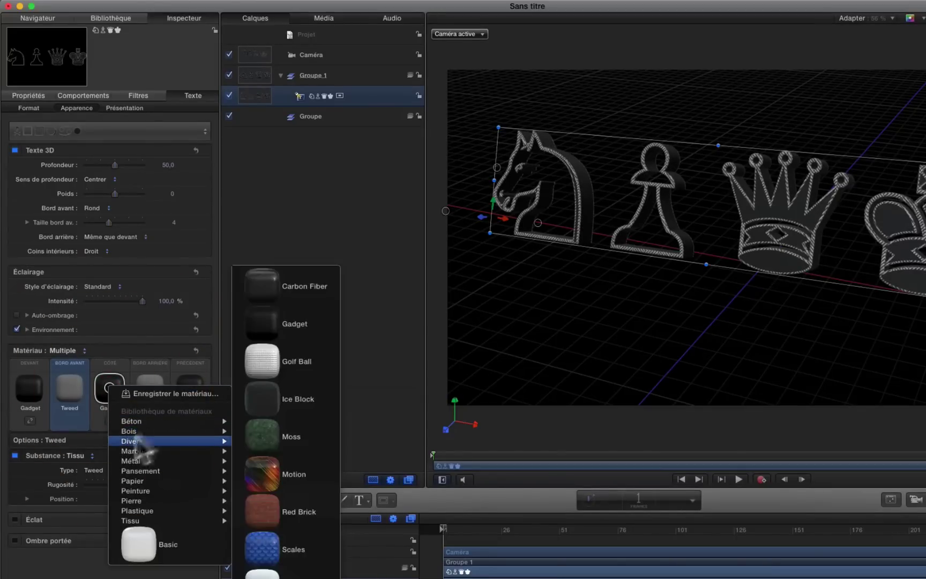
left_click(265, 357)
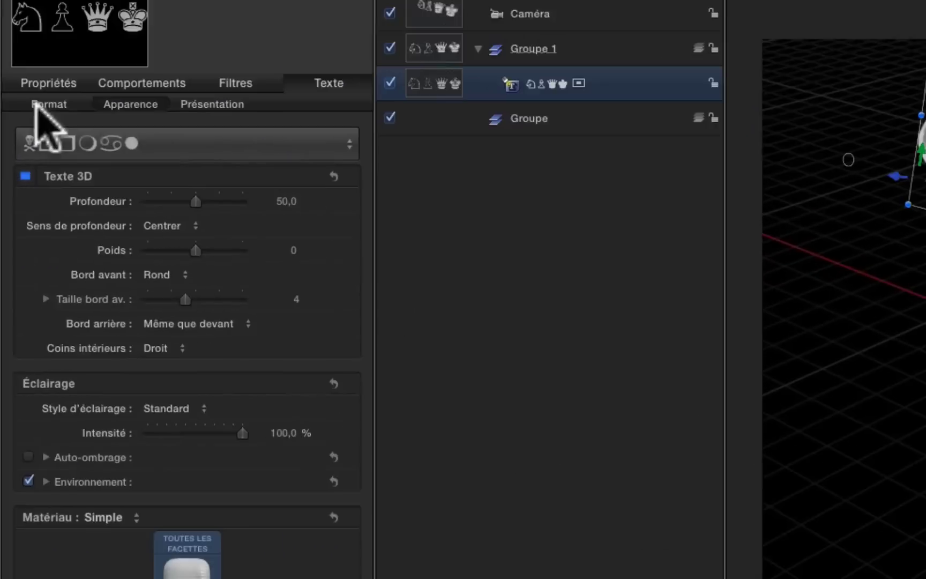
Step: Delete the four chess symbols from the layer's text in its format settings
left_click(34, 103)
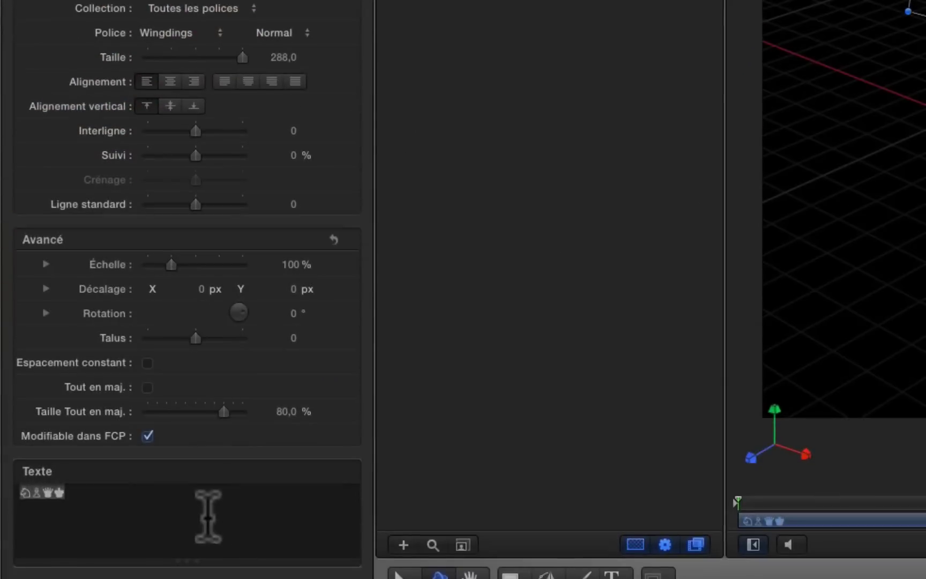
left_click(157, 498)
left_click(53, 491)
key("BackSpace")
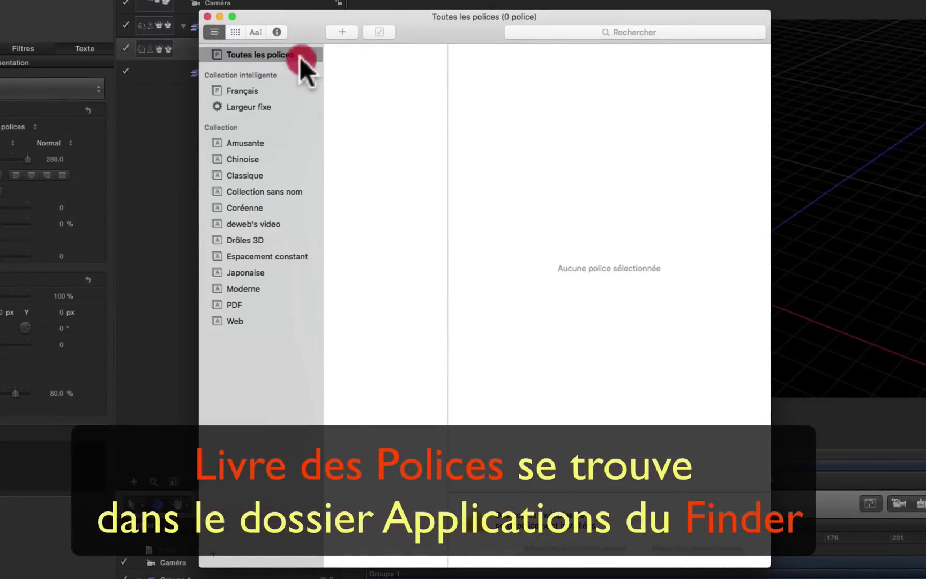
Step: In Livre des polices, browse all fonts, examine the Wingdings, Wingdings 2 and Wingdings 3 glyphs, and select the skull and crossbones
left_click(299, 55)
left_click_drag(445, 64, 430, 491)
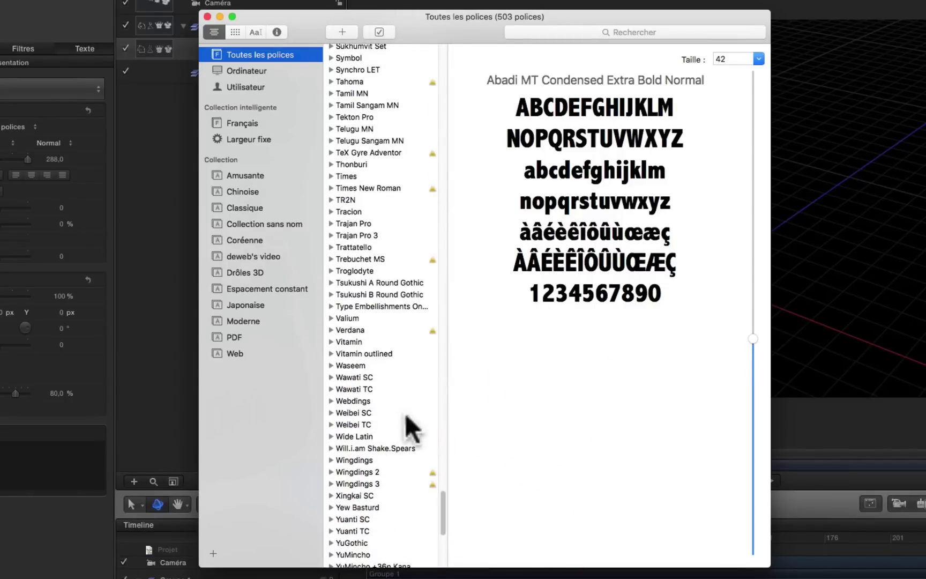
left_click(351, 464)
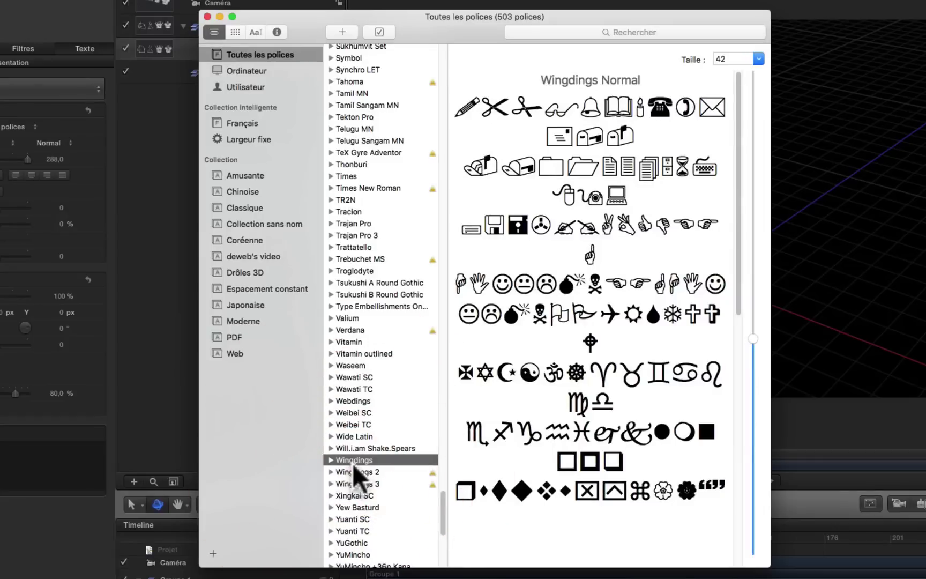
left_click(357, 472)
left_click(362, 483)
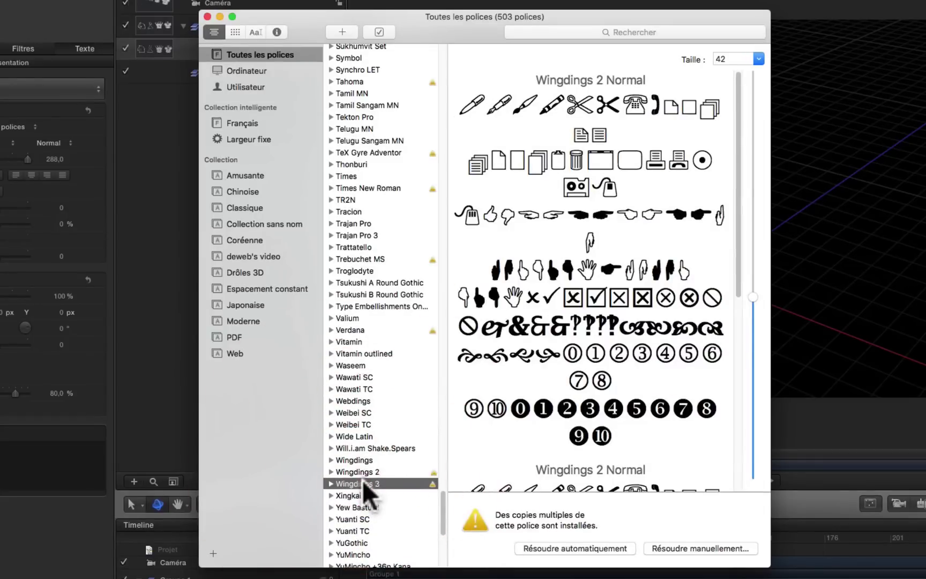
left_click(354, 473)
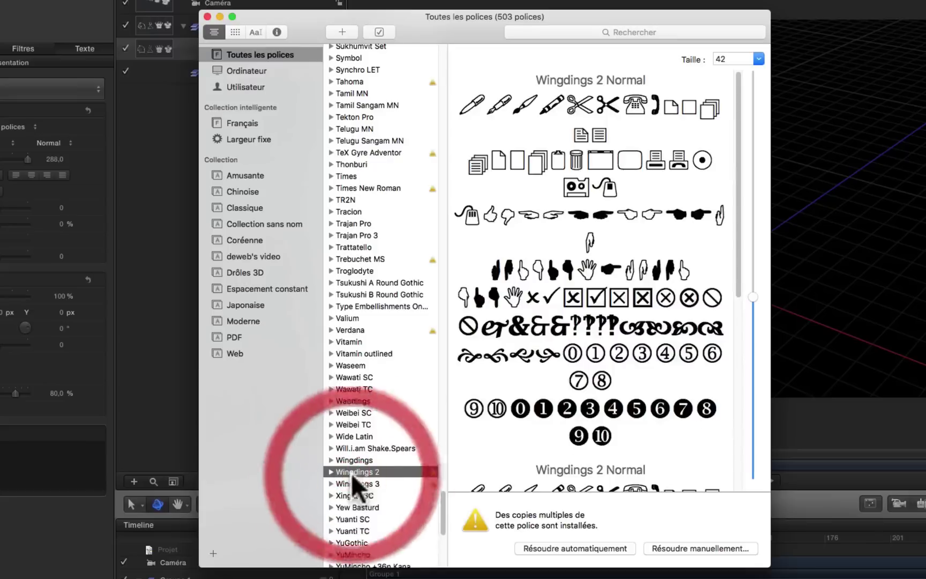
left_click(356, 460)
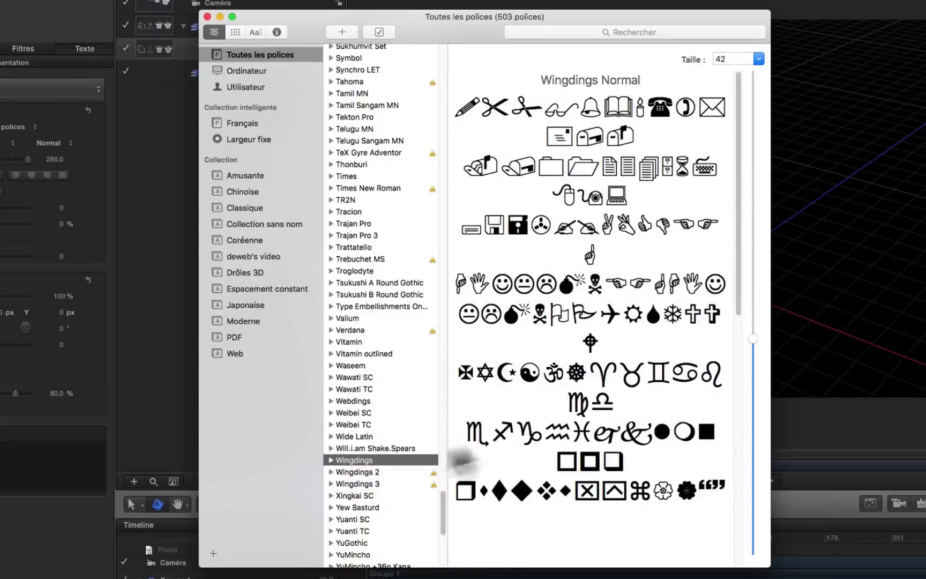
double_click(593, 281)
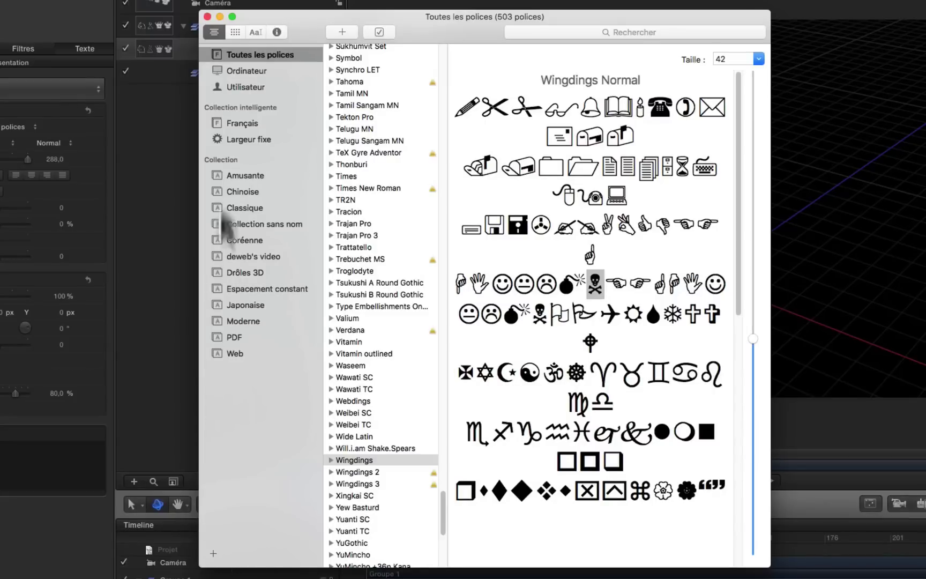
Step: Open the Drôles 3D font collection and copy the crossed hammer and wrench symbol from the Webdings font
left_click(252, 274)
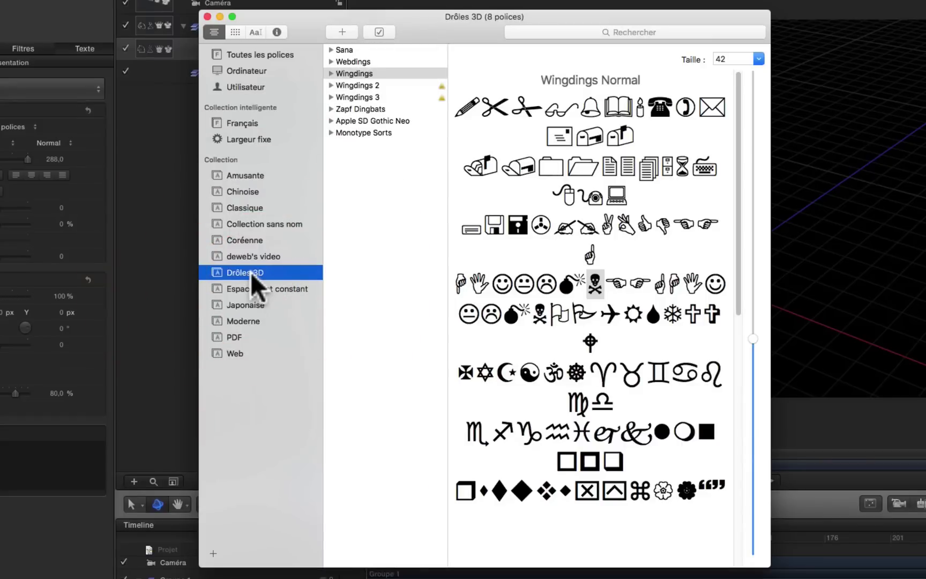
left_click(341, 50)
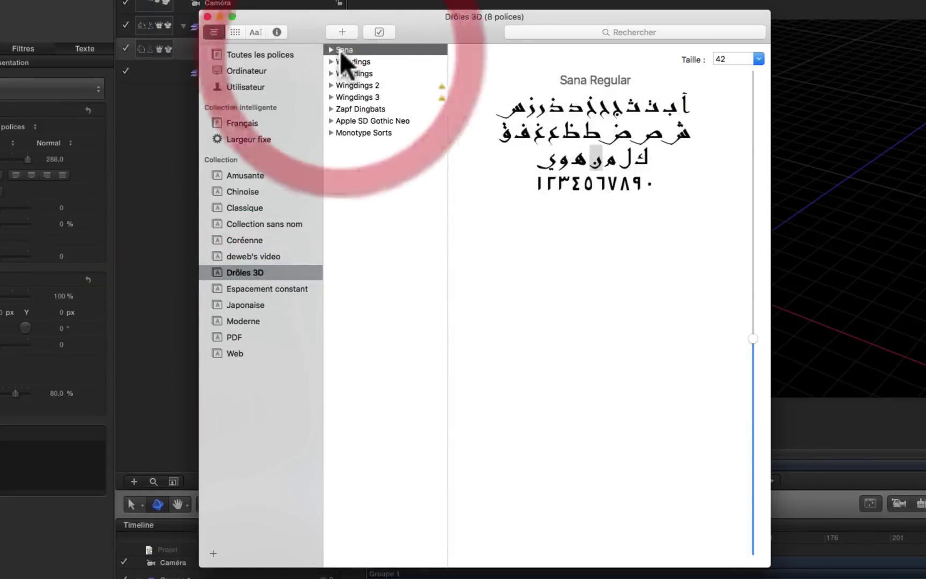
left_click(344, 62)
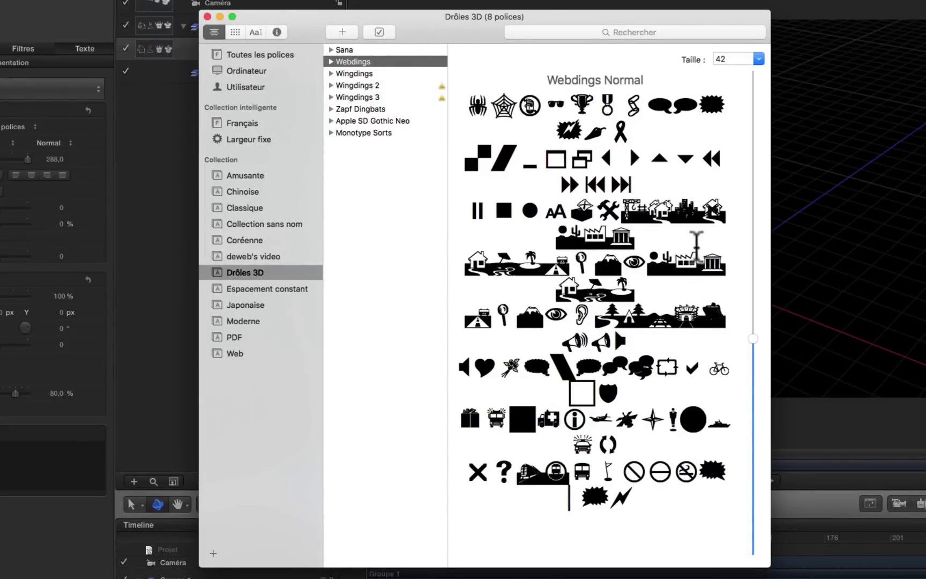
left_click_drag(599, 206, 613, 209)
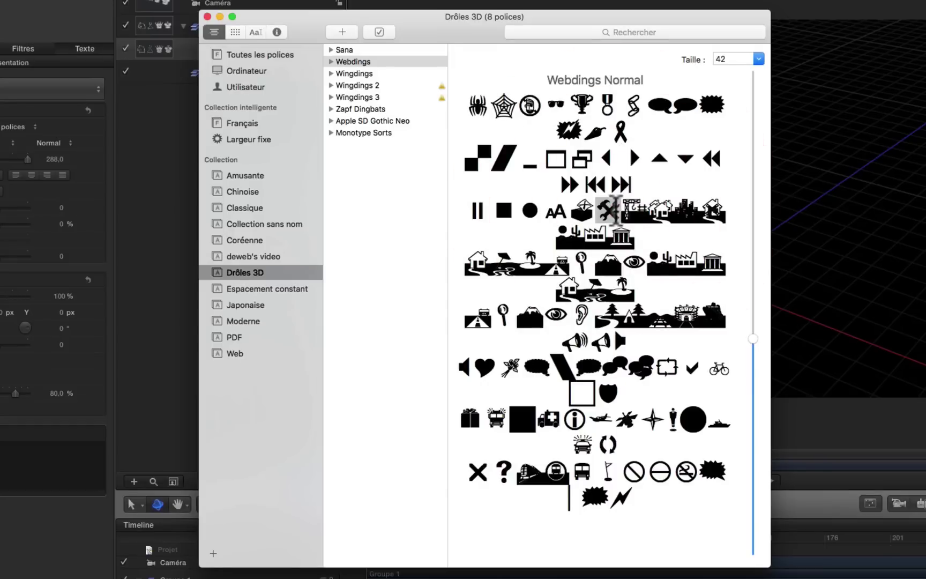
key("super+c")
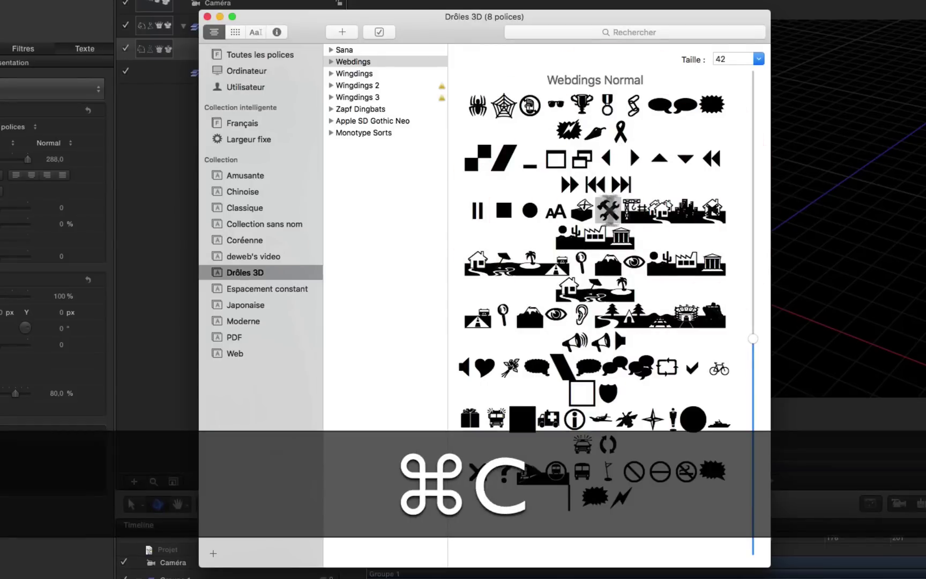
Step: Return to Motion, paste the copied hammer and wrench symbol as text, and set its size to 288
left_click(206, 15)
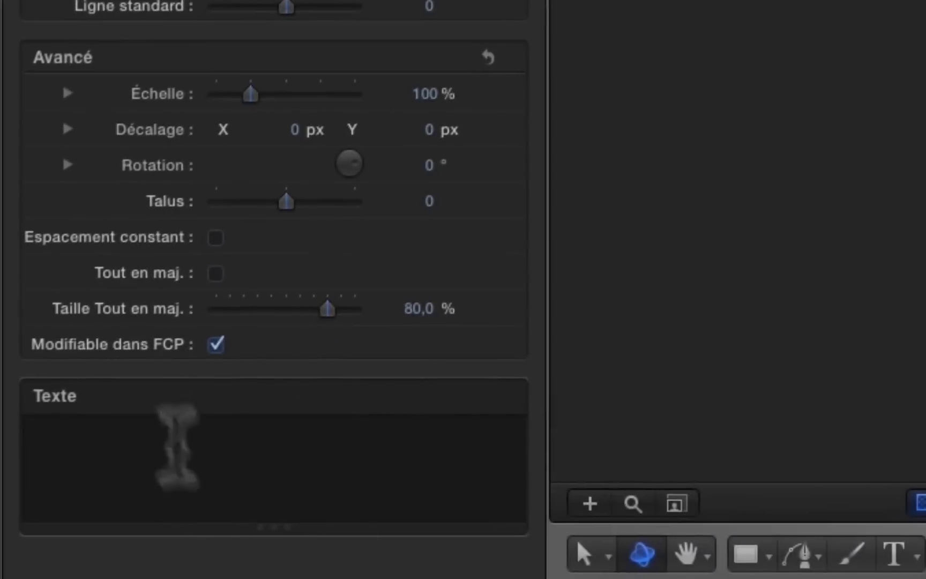
left_click(155, 428)
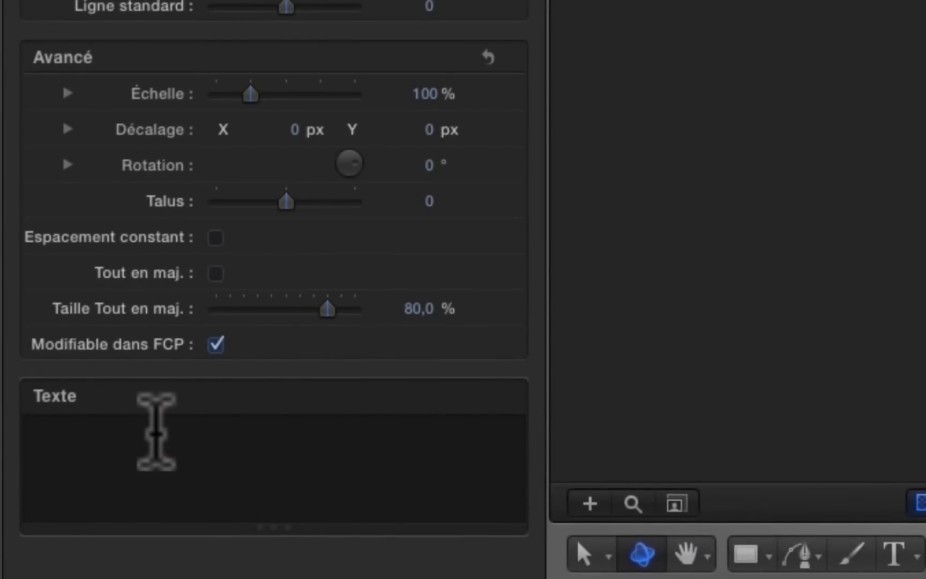
key("super+v")
left_click(672, 208)
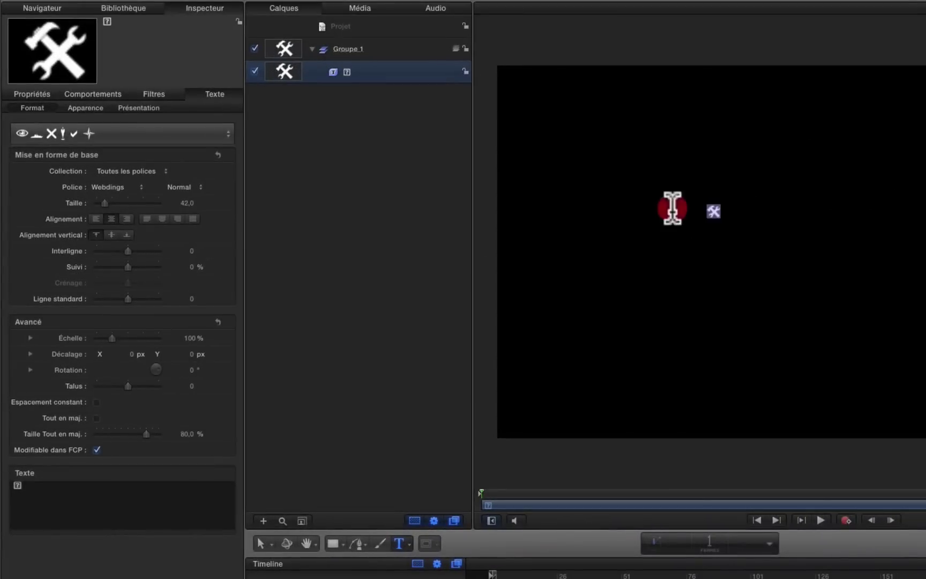
left_click_drag(99, 202, 227, 209)
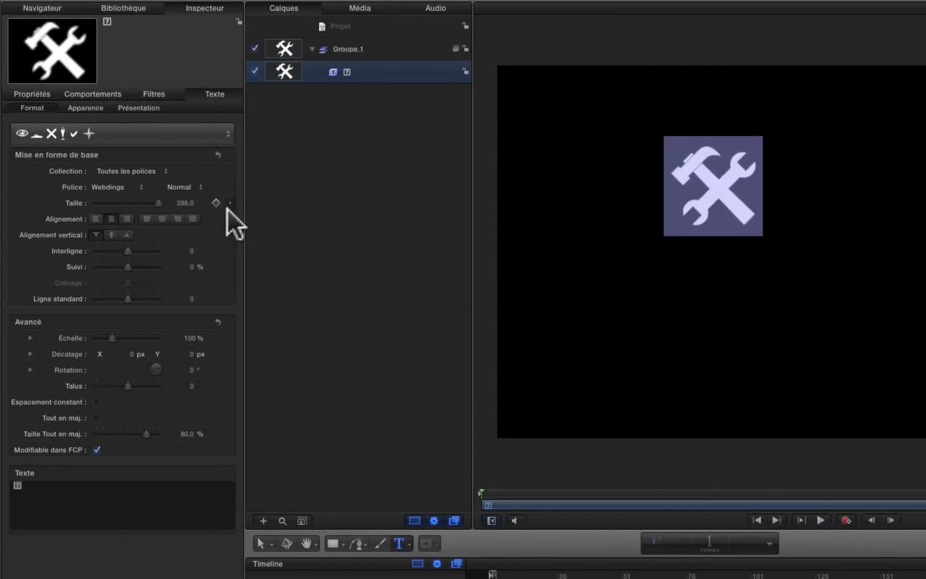
Step: Scale the hammer and wrench symbol to 272% and move it to the middle of the canvas
left_click(34, 92)
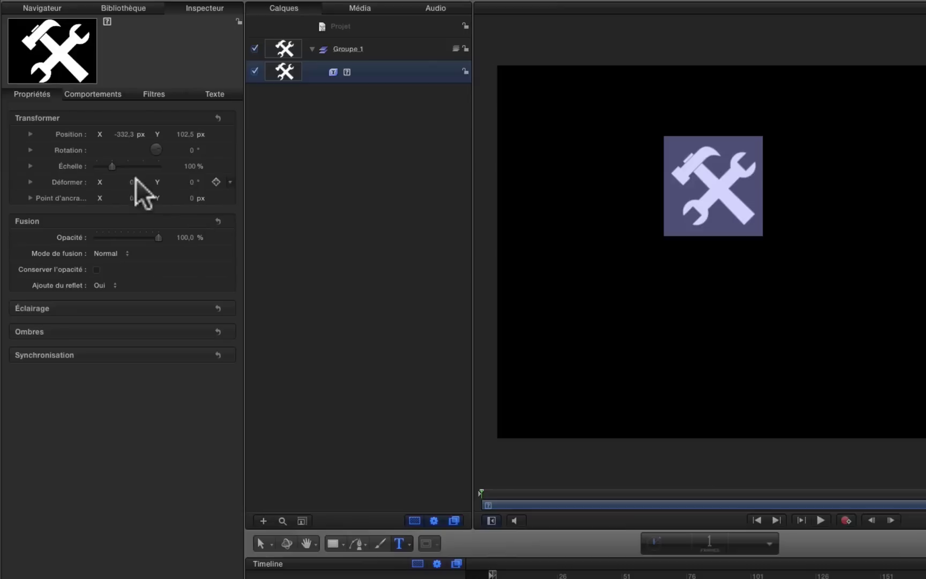
left_click_drag(108, 164, 137, 168)
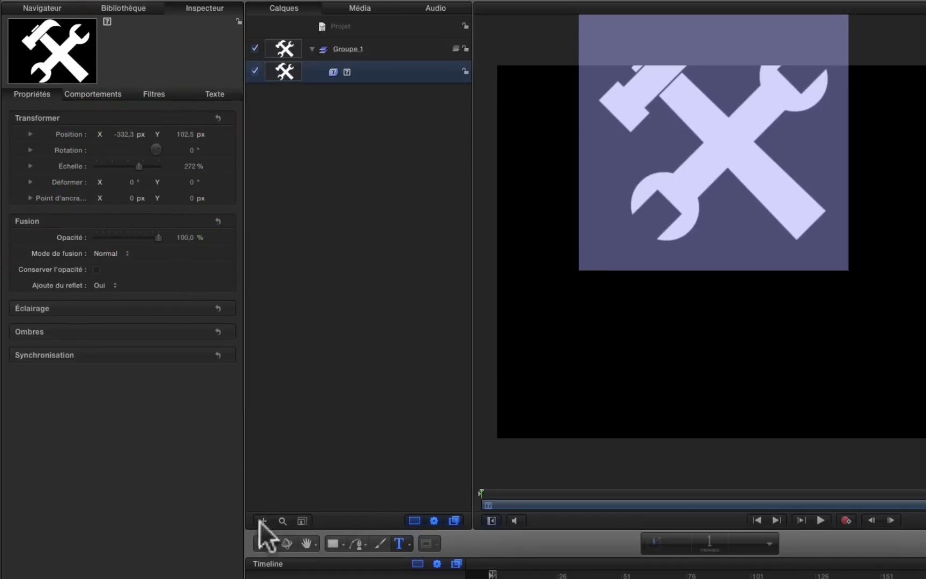
left_click(259, 543)
left_click_drag(713, 254, 820, 302)
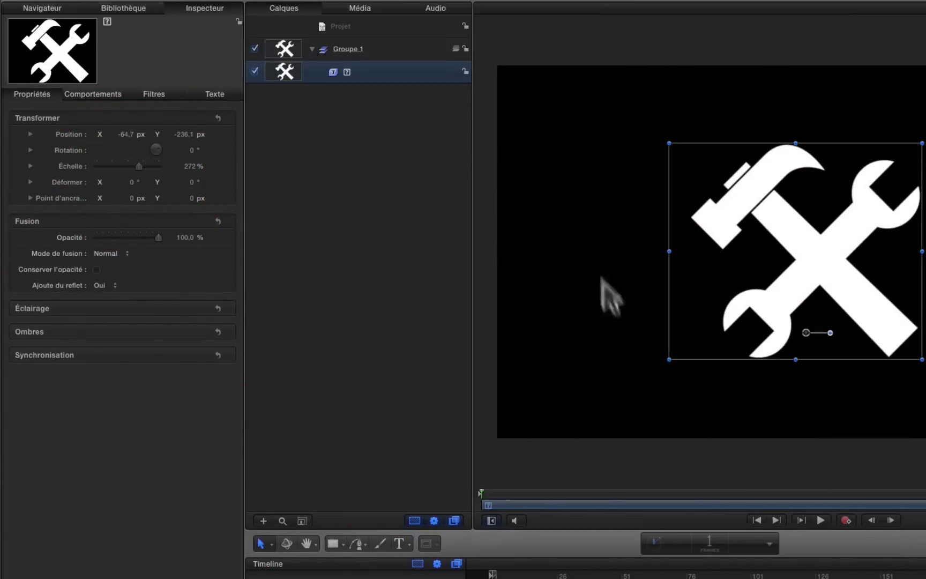
Step: Add a camera to the project and enable 3D text for the hammer and wrench symbol
left_click(767, 554)
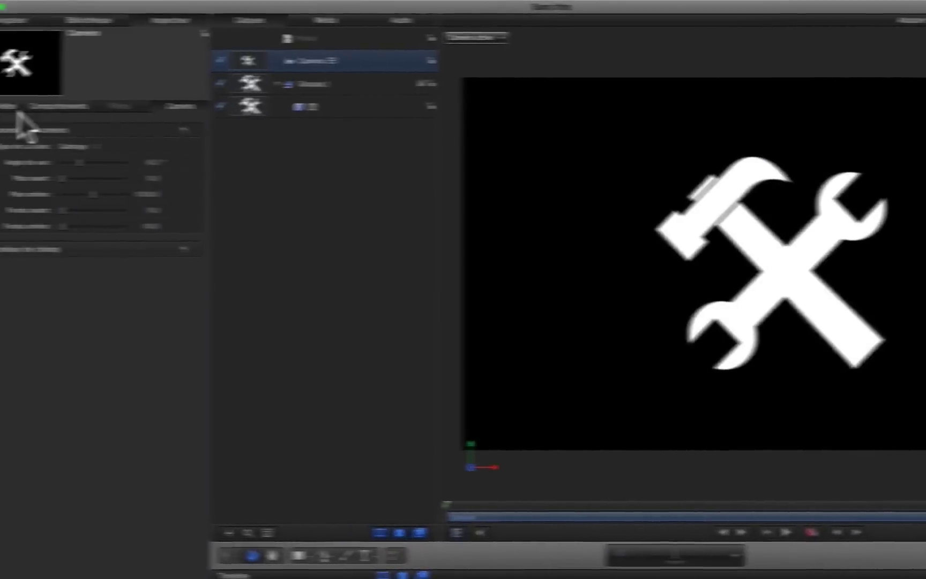
left_click(130, 104)
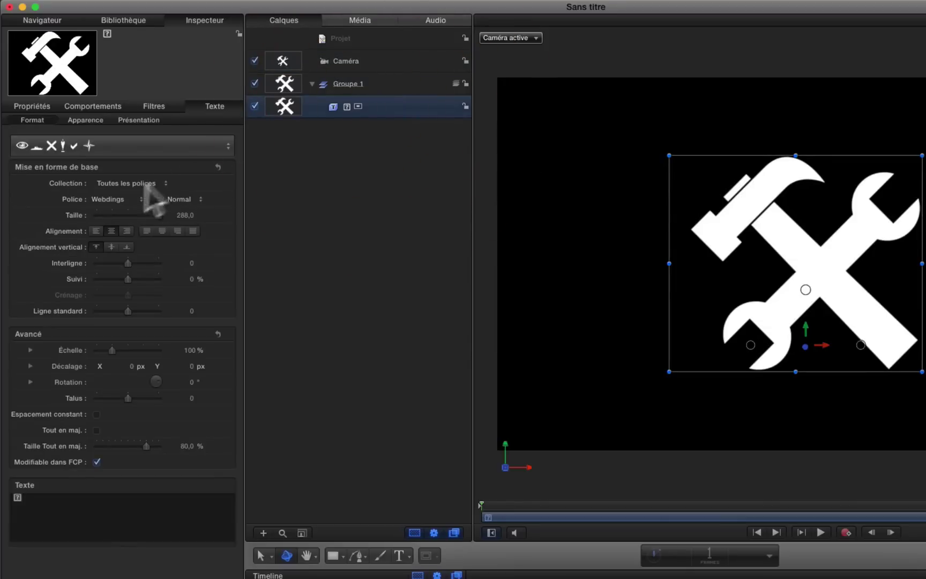
left_click(85, 120)
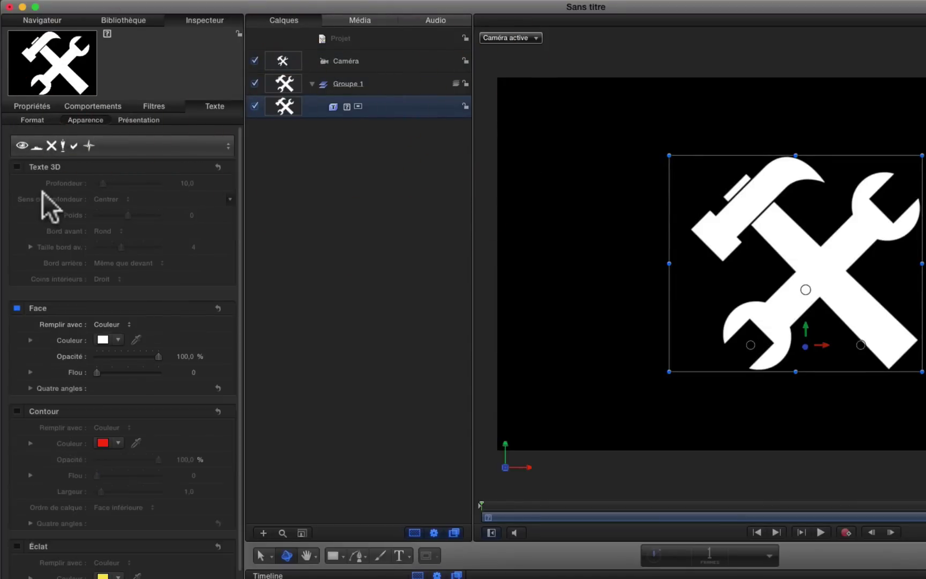
left_click(17, 167)
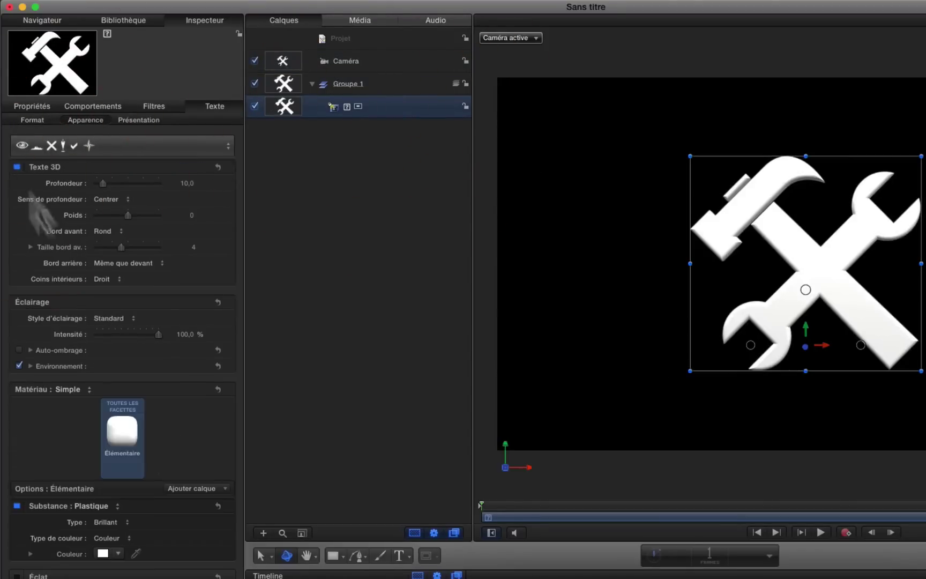
Step: Apply the Grey Granite material from the Pierre category to all facets of the hammer and wrench
left_click(123, 437)
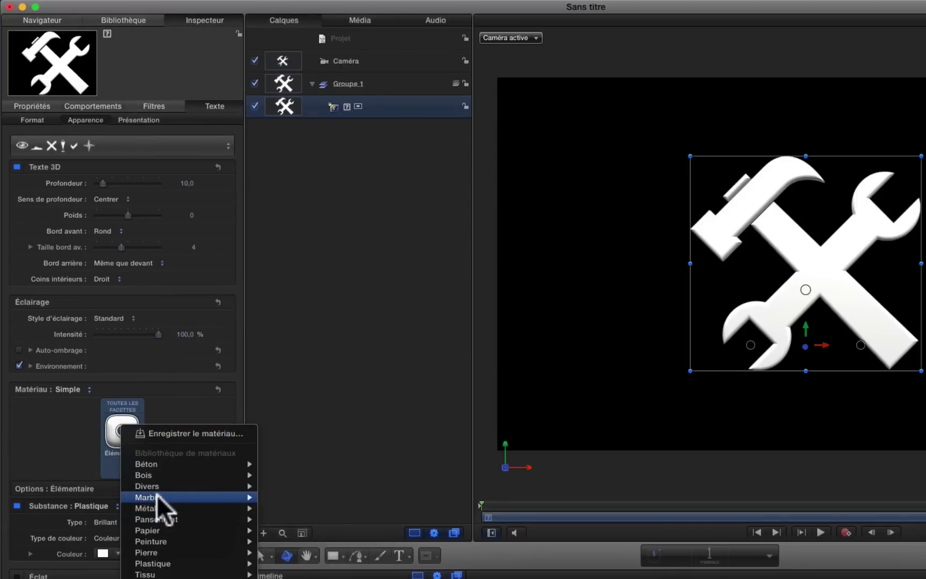
mouse_move(155, 553)
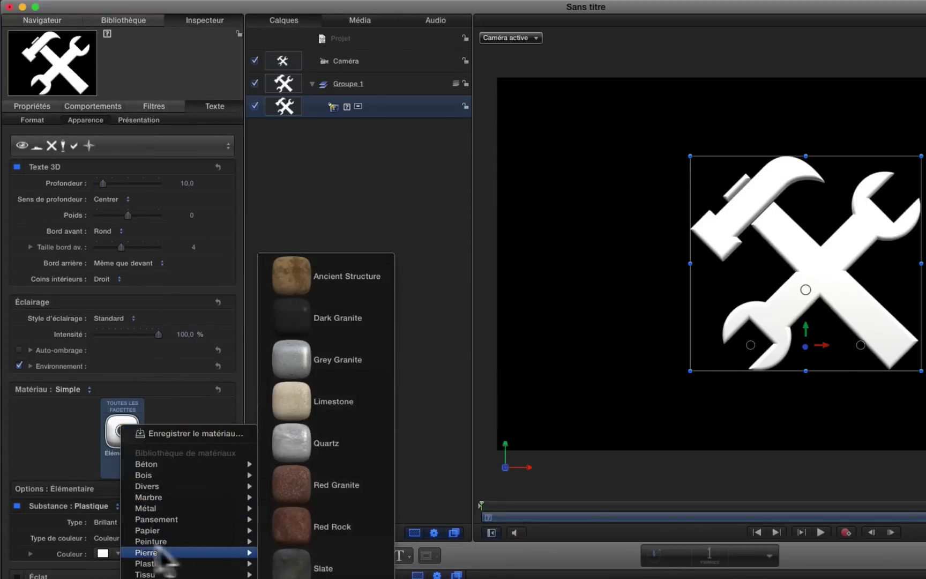
left_click(301, 368)
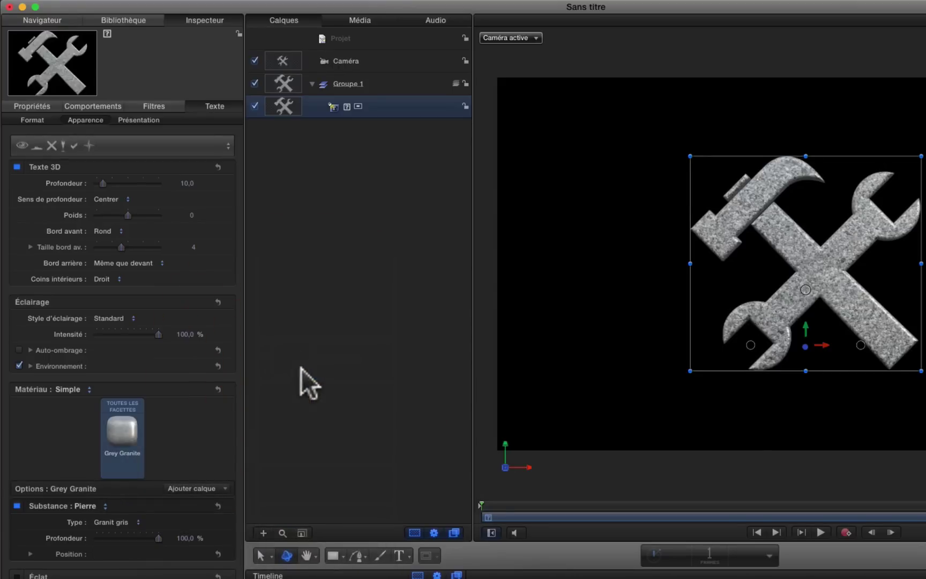
Step: Set the hammer and wrench's 3D depth to 30 and orbit the camera to show it at an angle
left_click(113, 181)
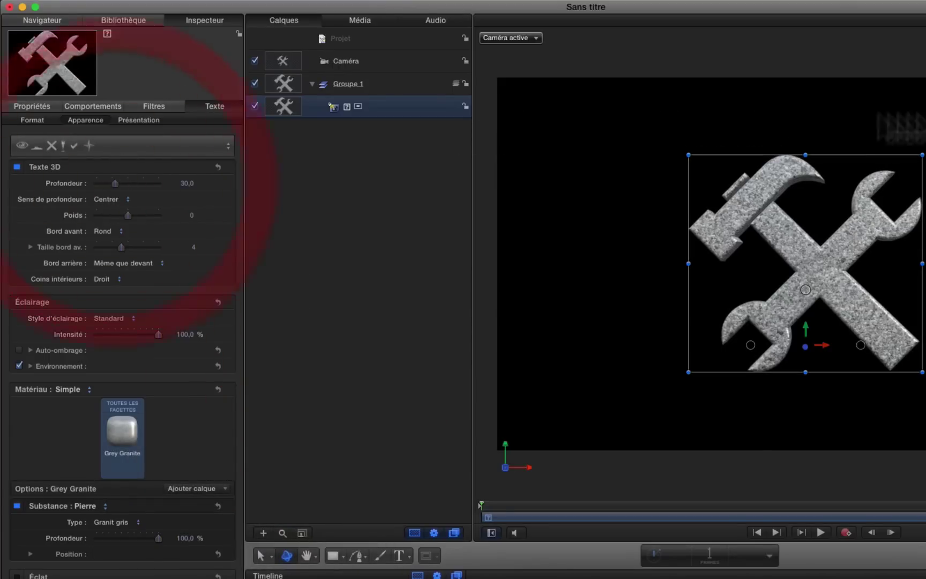
left_click(443, 65)
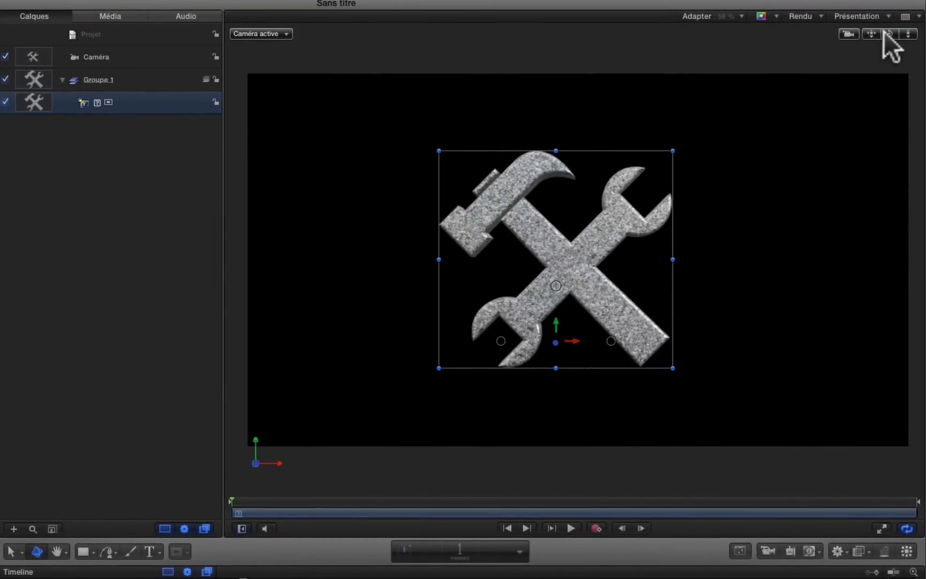
left_click_drag(885, 33, 747, 40)
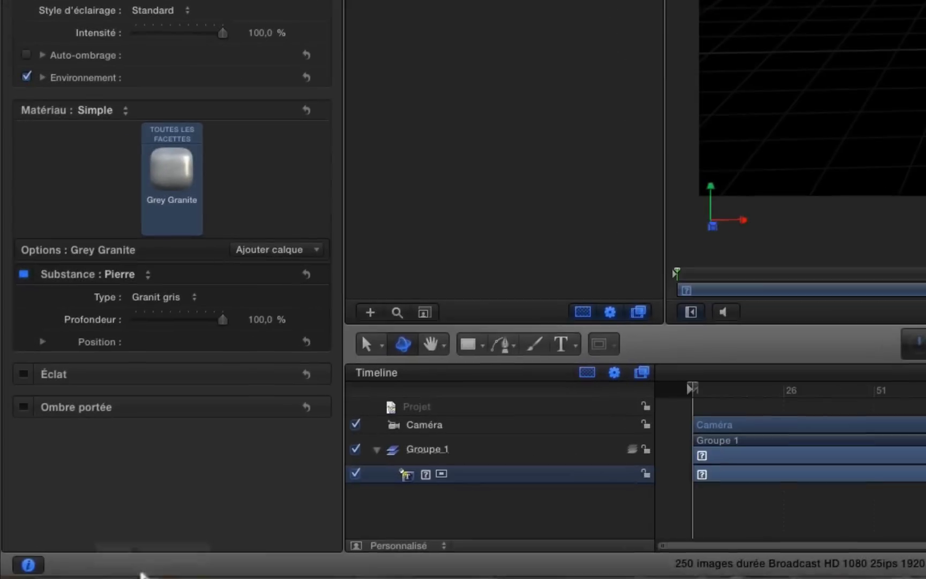
Step: Open Livre des polices and copy the solid black circle next to the square in Webdings
mouse_move(115, 568)
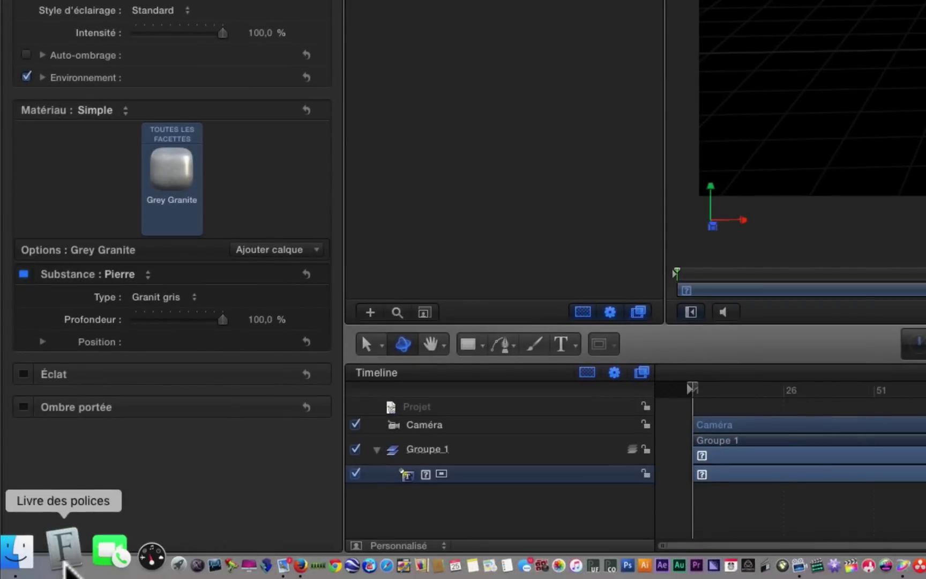
left_click(57, 550)
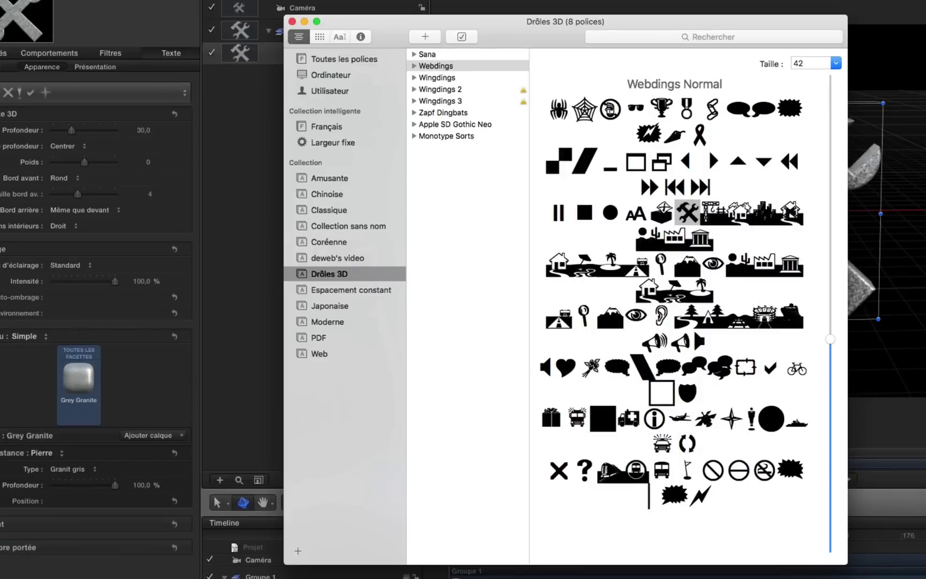
left_click(613, 213)
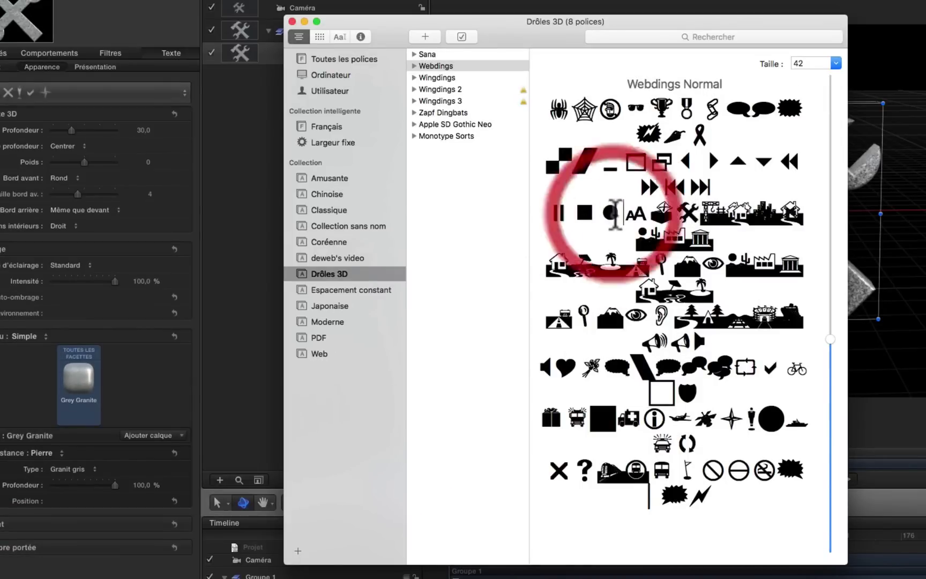
double_click(606, 212)
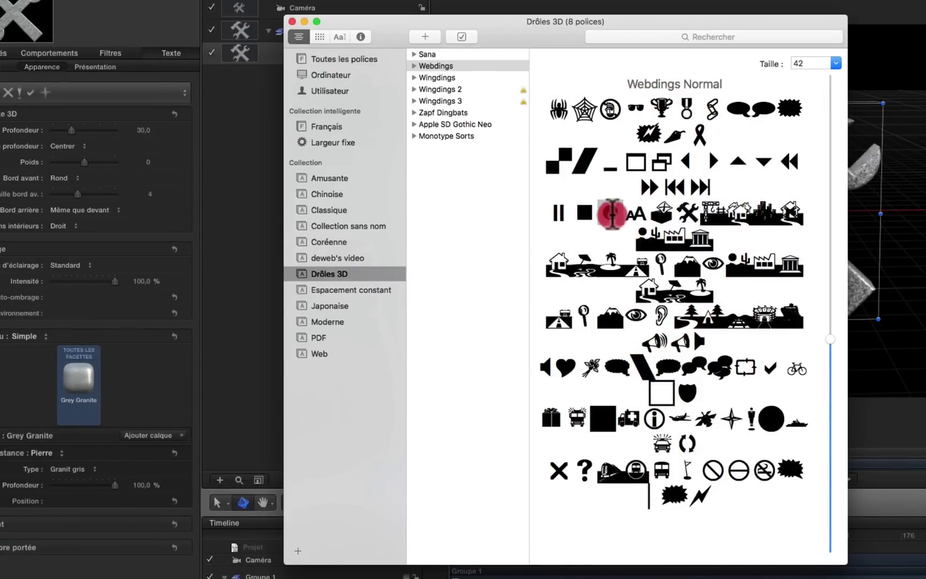
key("super+c")
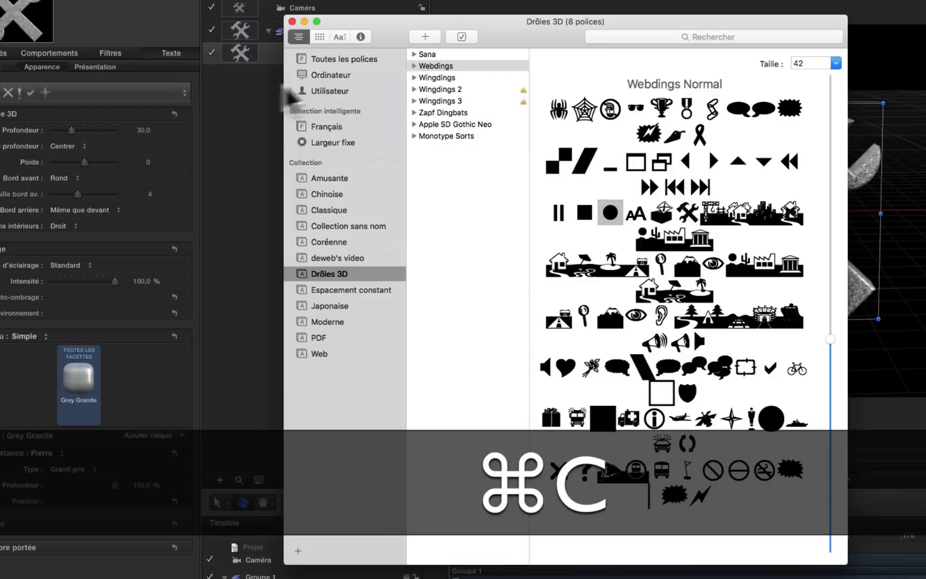
Step: Return to Motion and paste the circle as a new text object beside the hammer and wrench
left_click(248, 109)
left_click(340, 54)
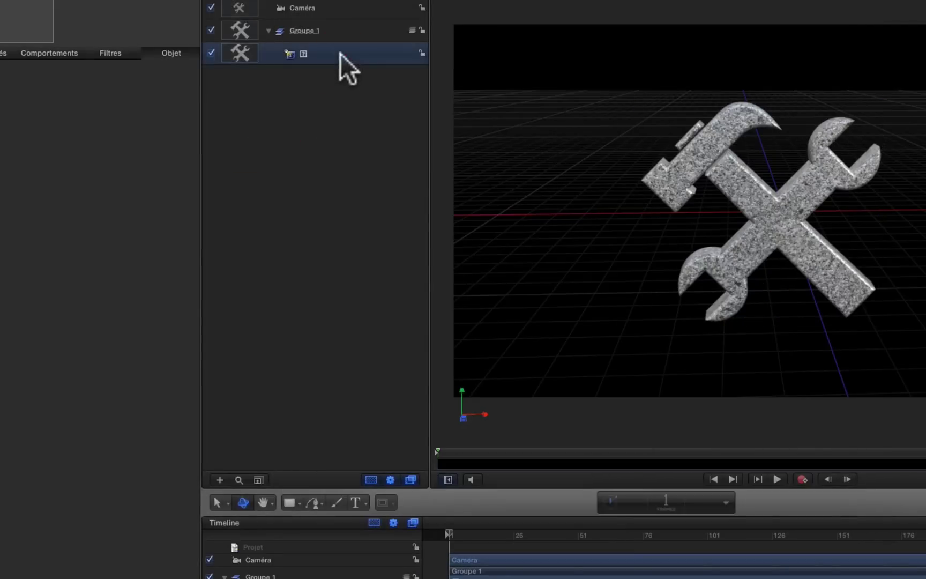
left_click(355, 502)
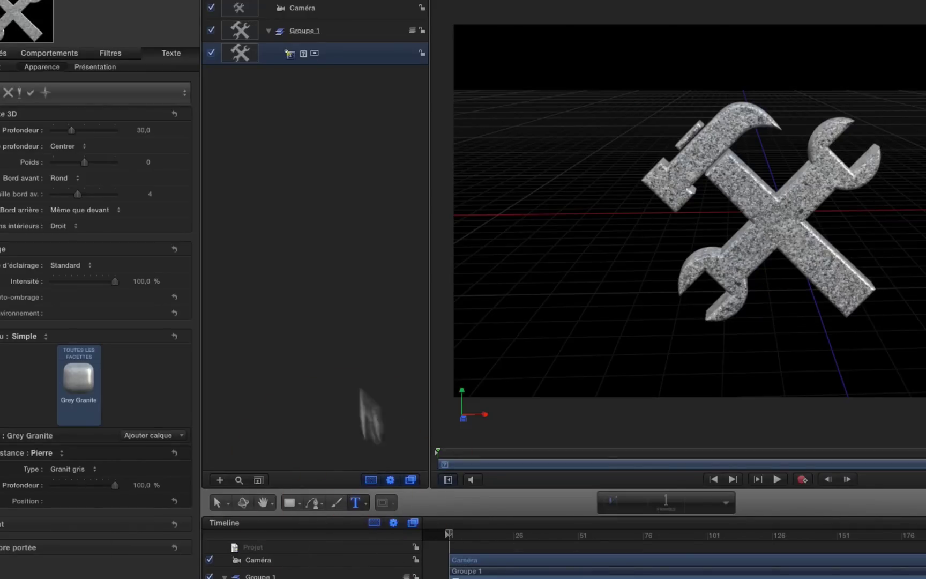
left_click(629, 215)
key("super+v")
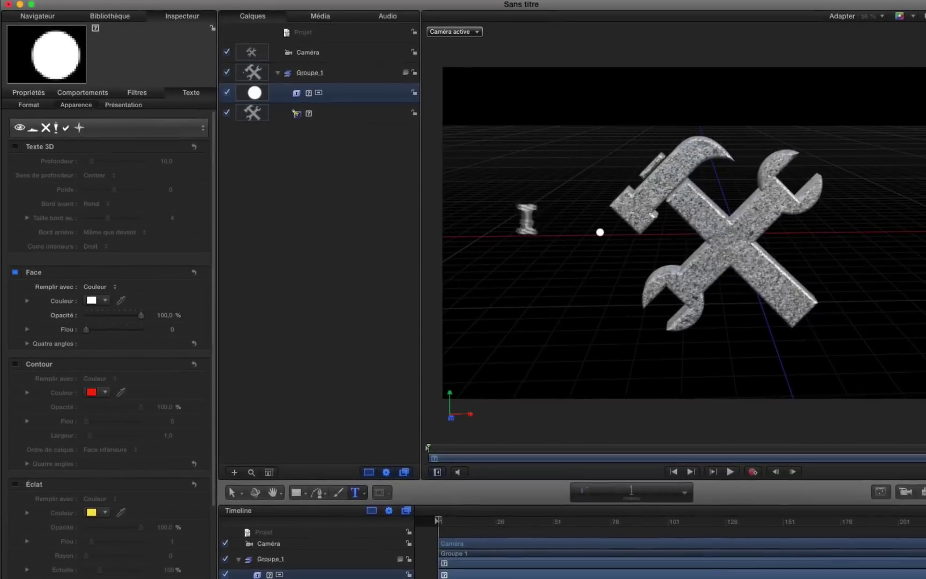
Step: Set the text size of the pasted circle to 288 in its format settings
left_click(172, 15)
left_click(21, 92)
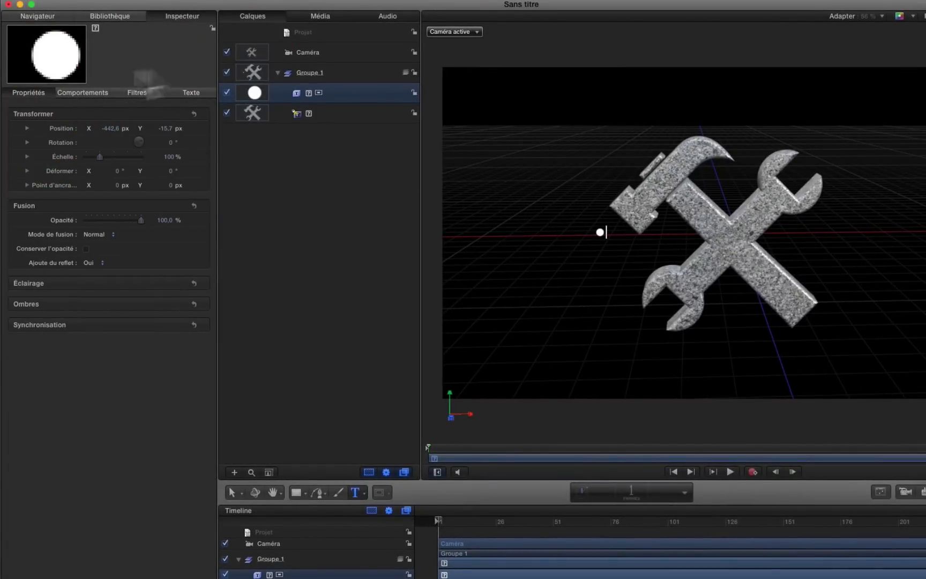
left_click(195, 88)
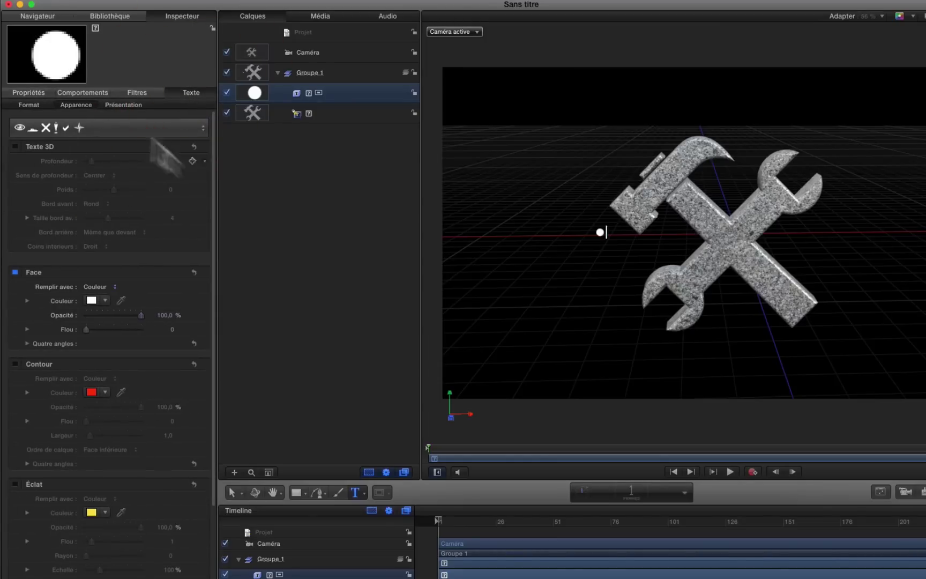
left_click(28, 104)
left_click_drag(94, 185, 314, 186)
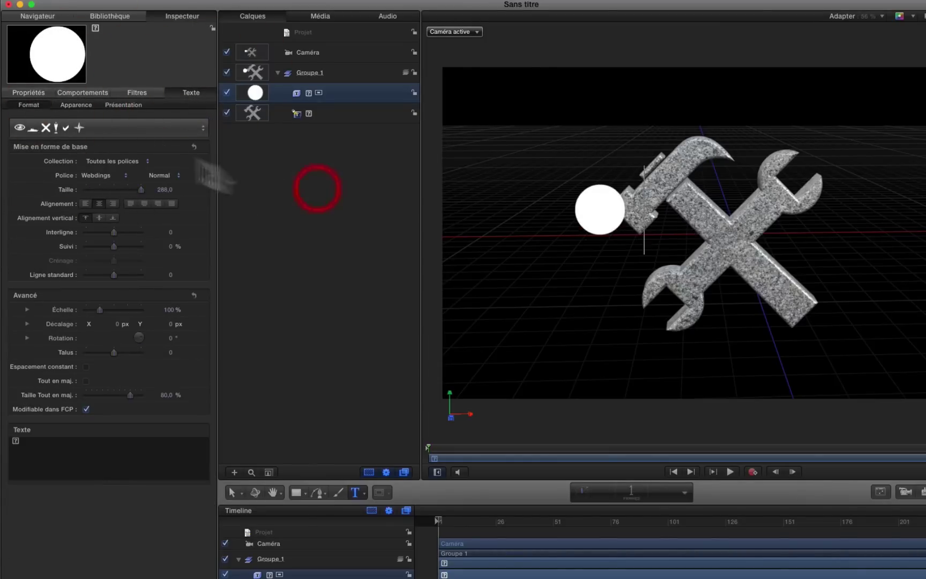
Step: Scale the circle to 540% and move it so that it is centered over the hammer and wrench
left_click(37, 92)
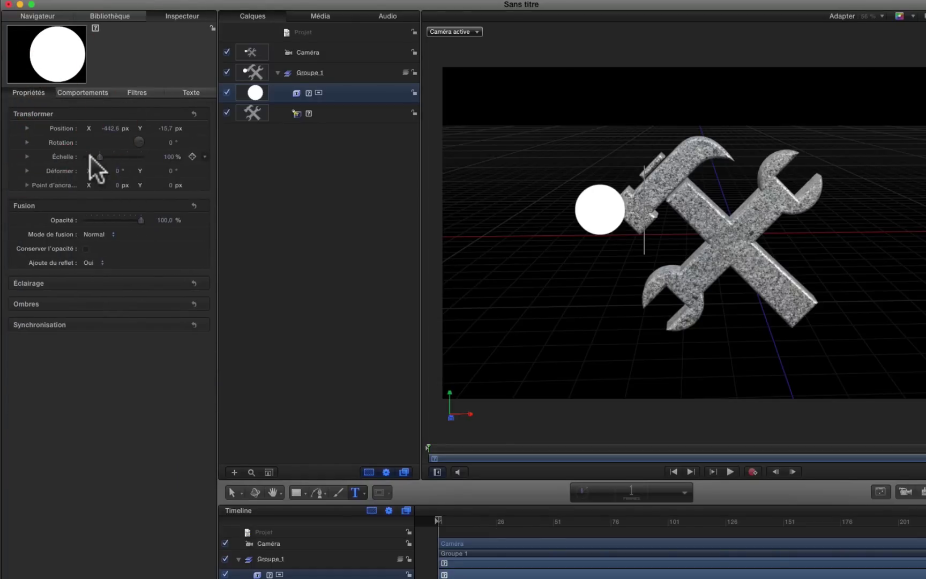
left_click_drag(98, 155, 167, 156)
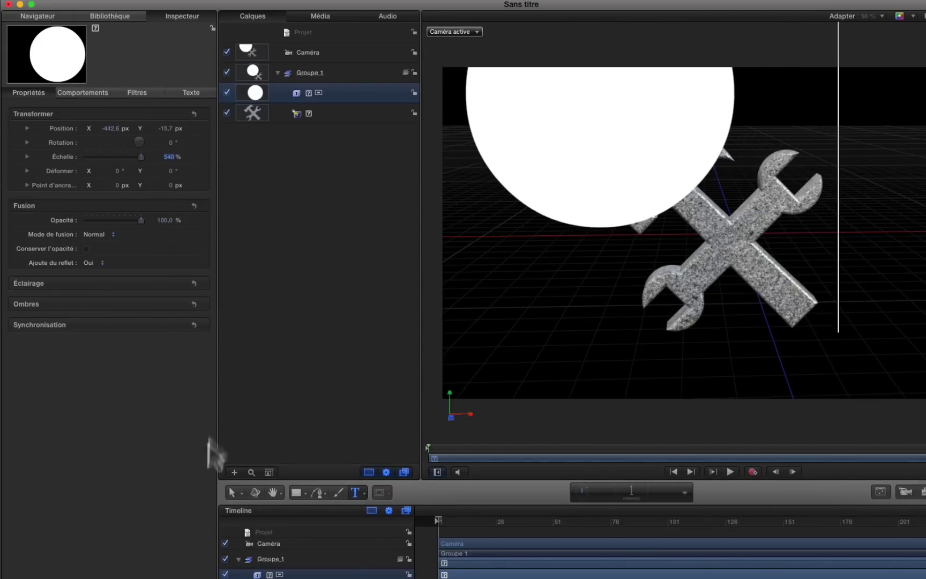
left_click(231, 492)
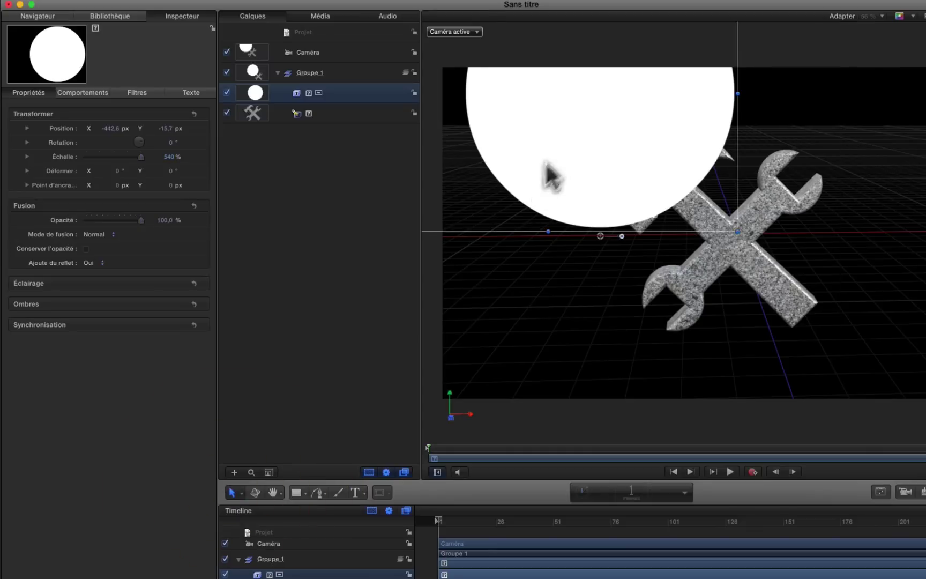
left_click_drag(547, 176, 682, 292)
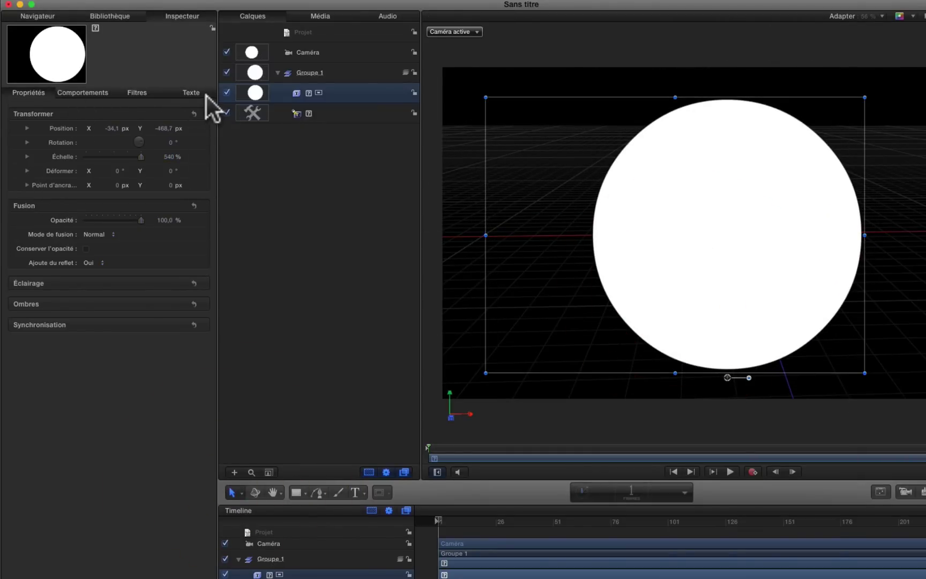
Step: Enable 3D text for the large circle in its appearance settings
left_click(185, 90)
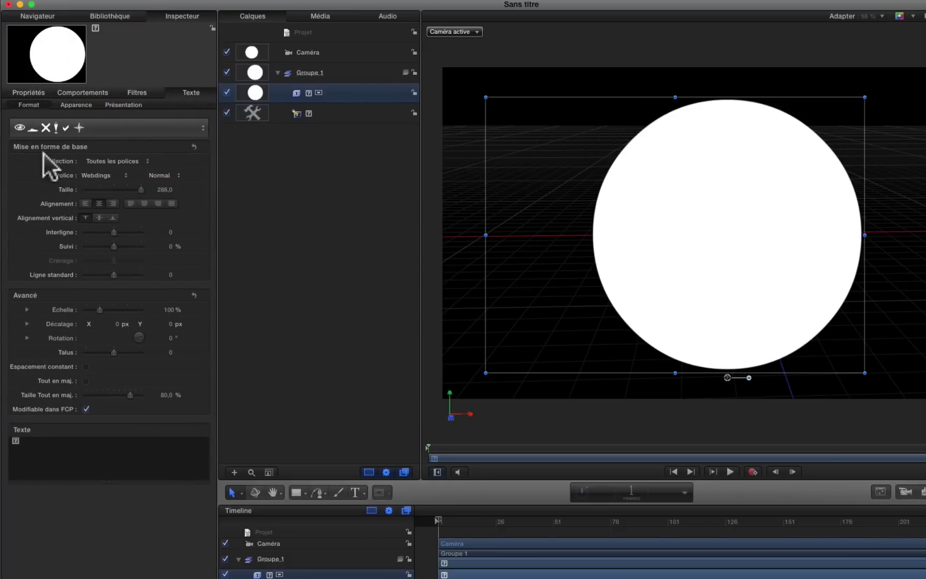
left_click(69, 104)
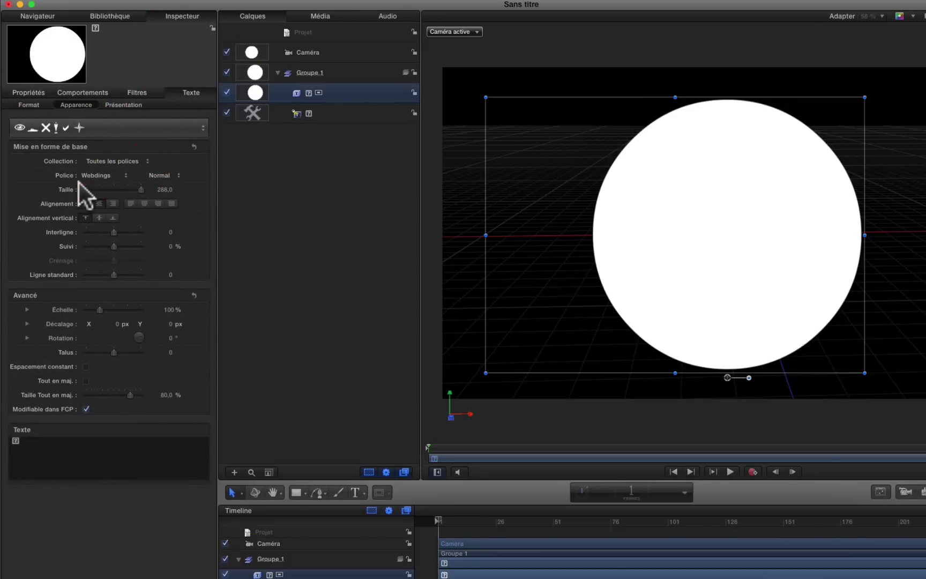
left_click(15, 146)
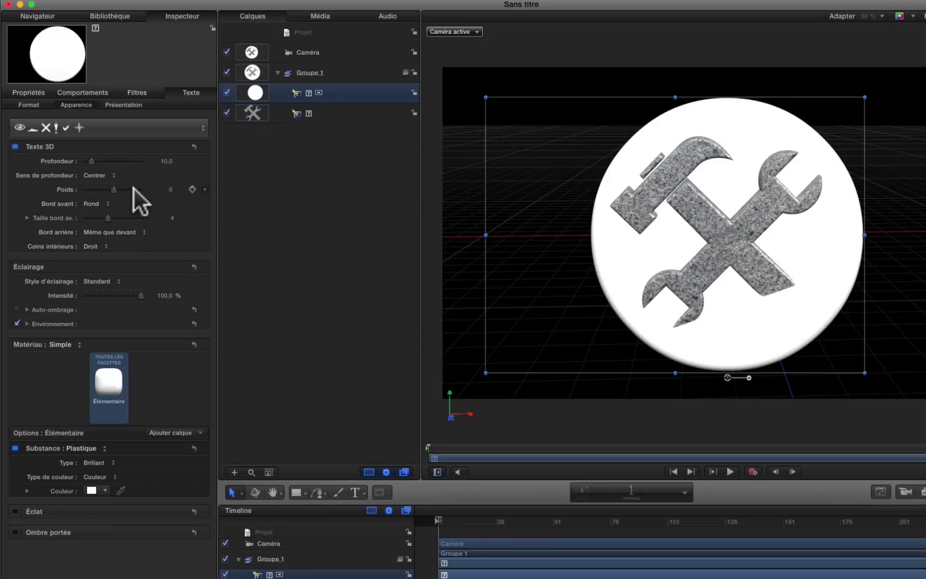
Step: Change the circle's front edge to Anneau carré and apply the Gold material from the Métal library
left_click(97, 204)
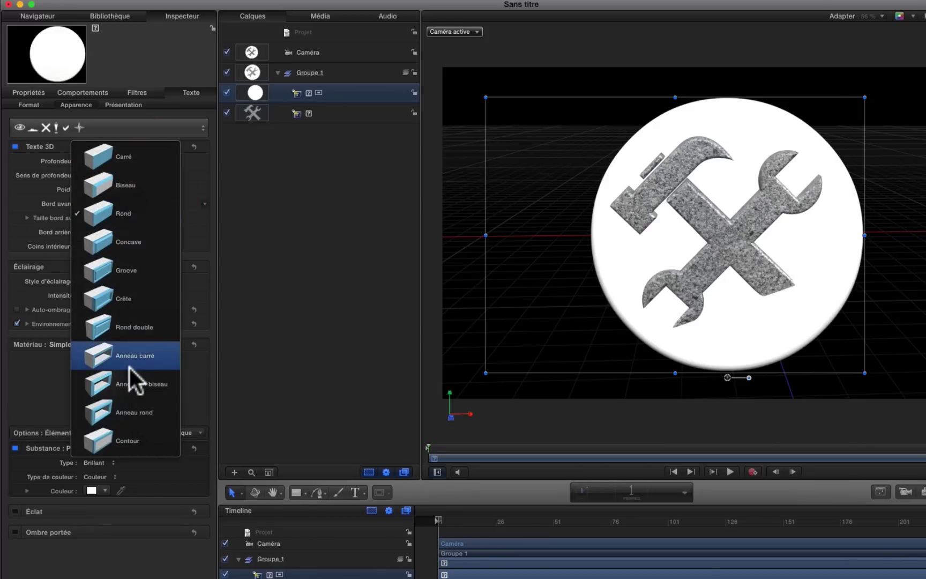
left_click(104, 351)
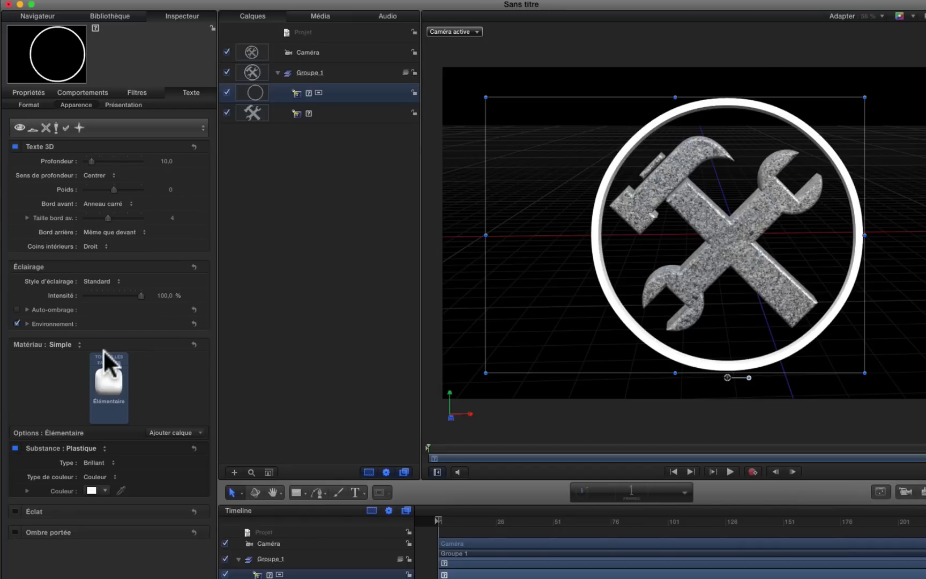
left_click(109, 382)
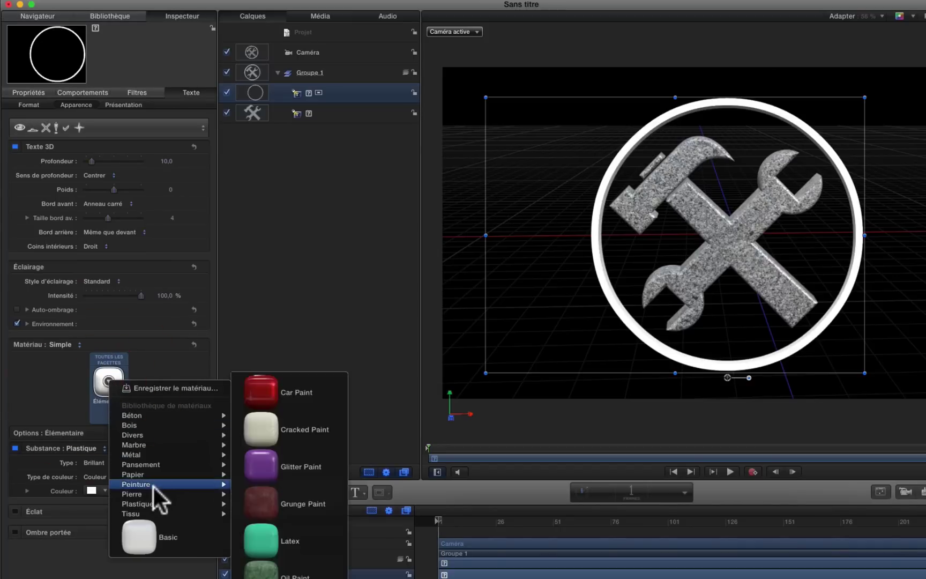
mouse_move(147, 464)
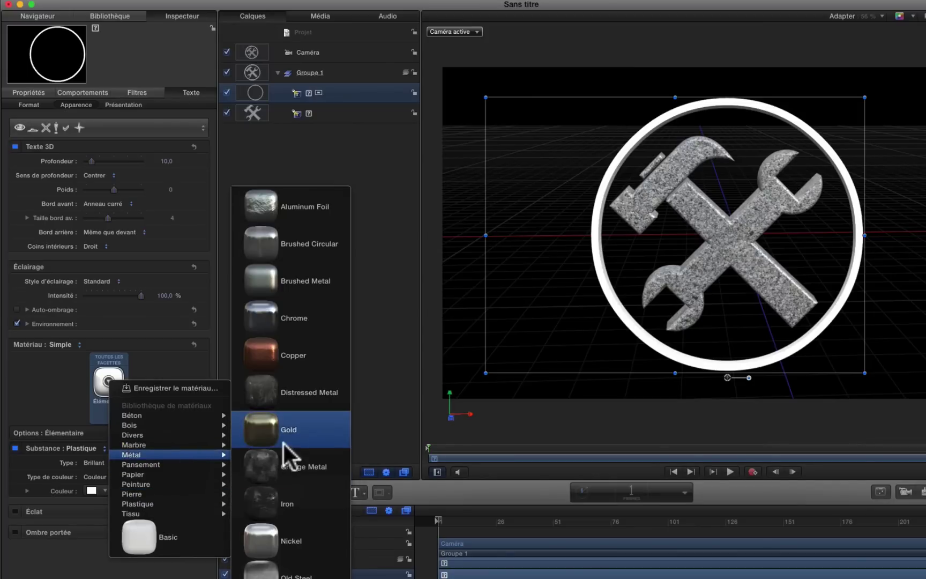
left_click(273, 430)
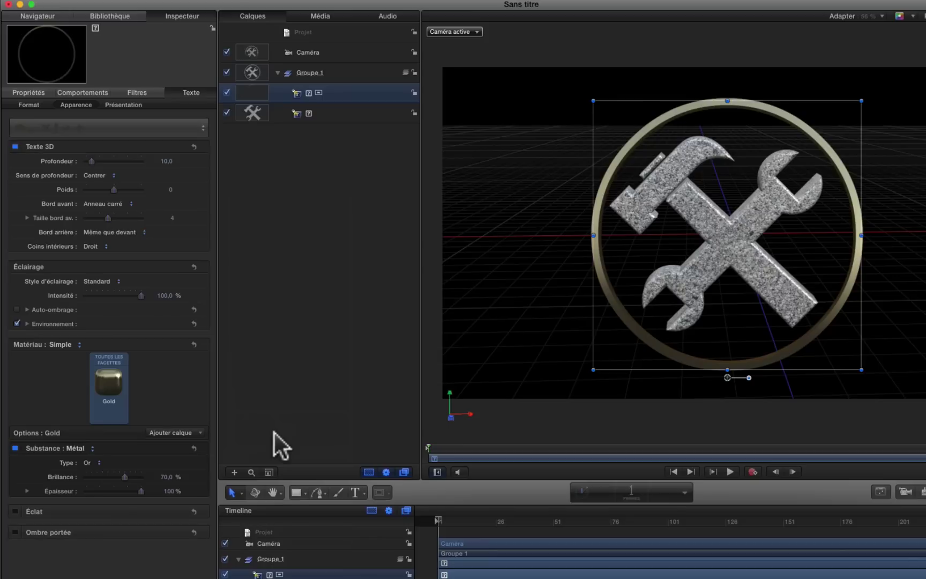
Step: Reset all transform parameters of both the hammer and wrench object and the circle to their defaults
left_click(346, 71)
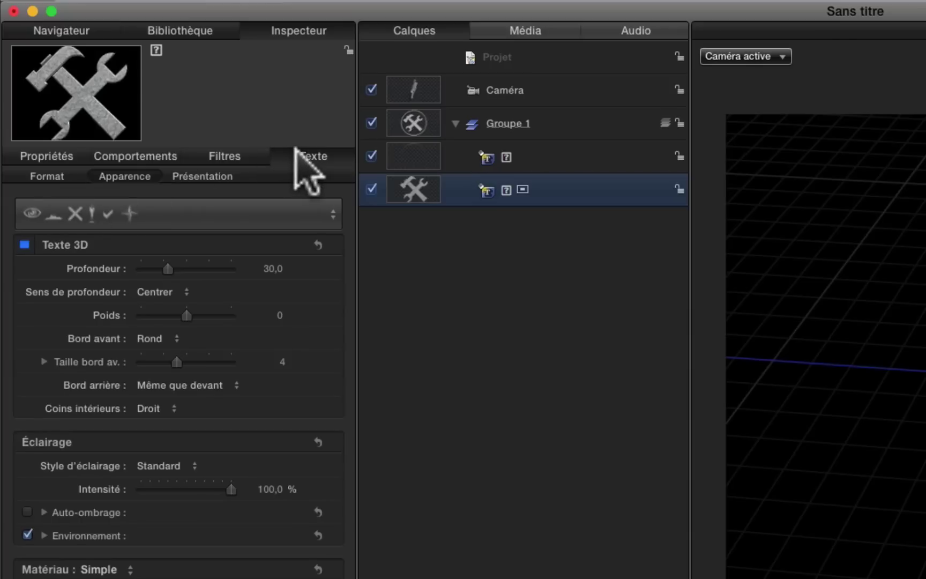
left_click(296, 155)
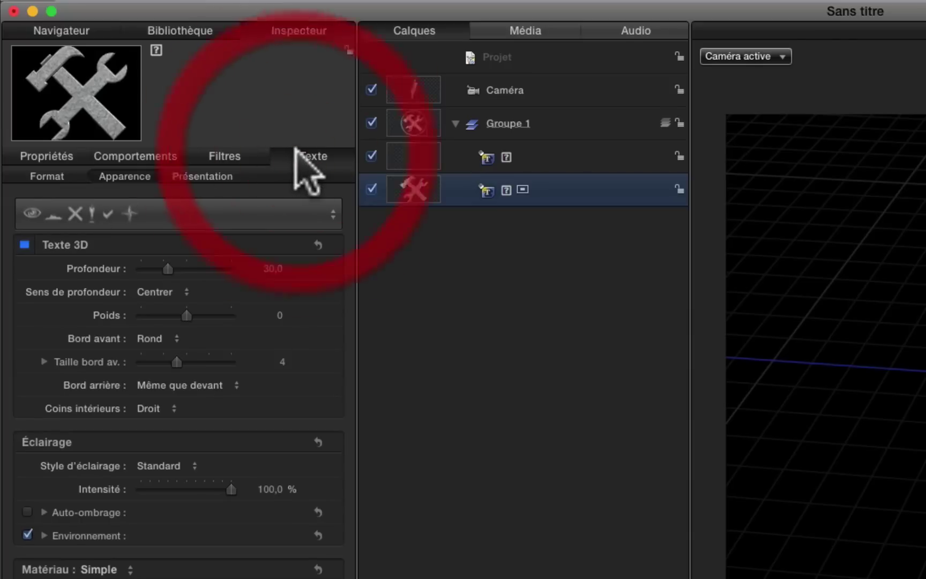
left_click(45, 157)
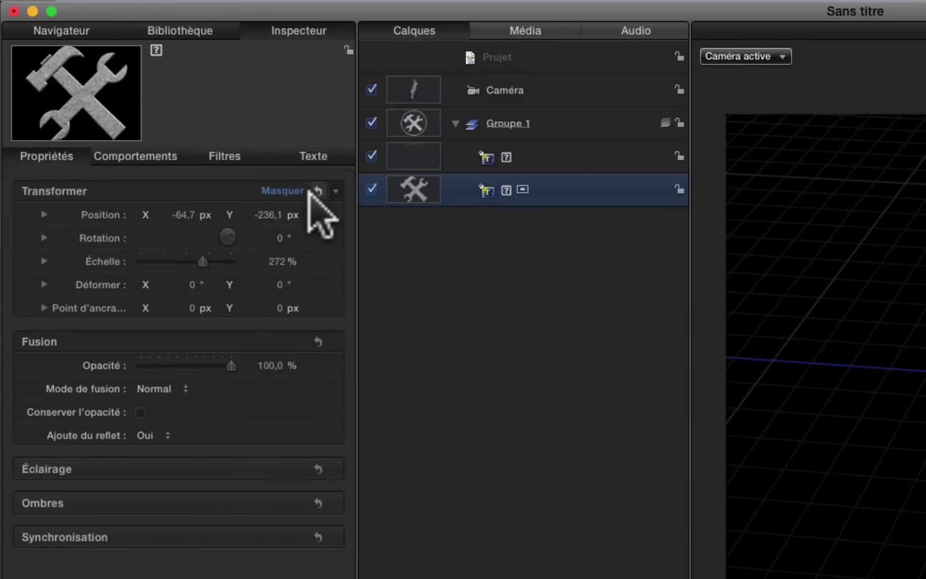
left_click(317, 190)
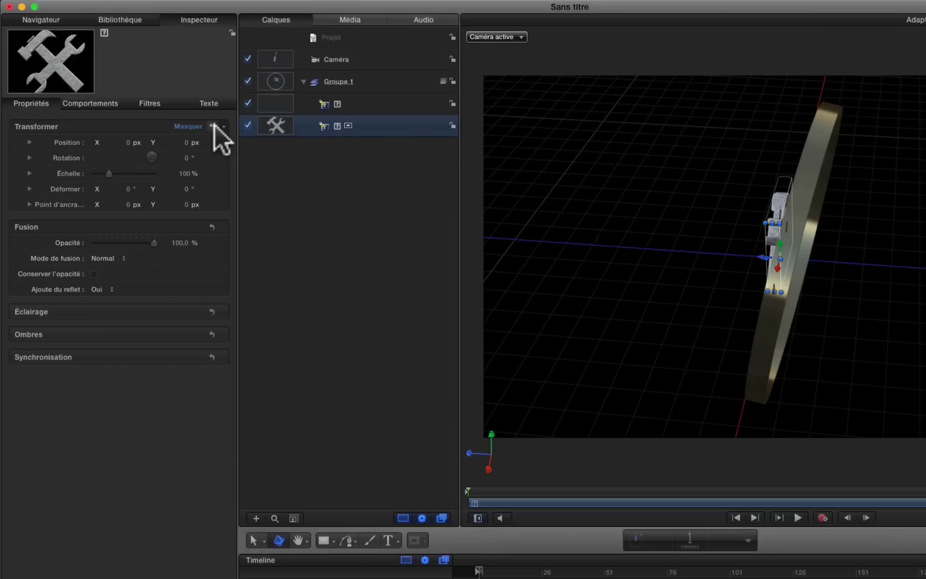
left_click(350, 100)
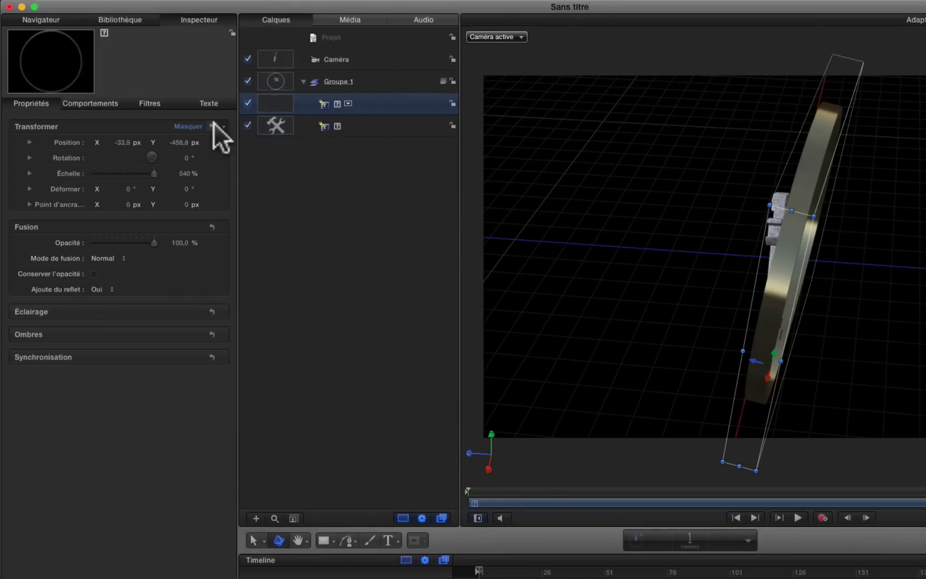
left_click(212, 126)
Step: Scale the circle to 272% and the hammer and wrench to 225%
left_click(337, 80)
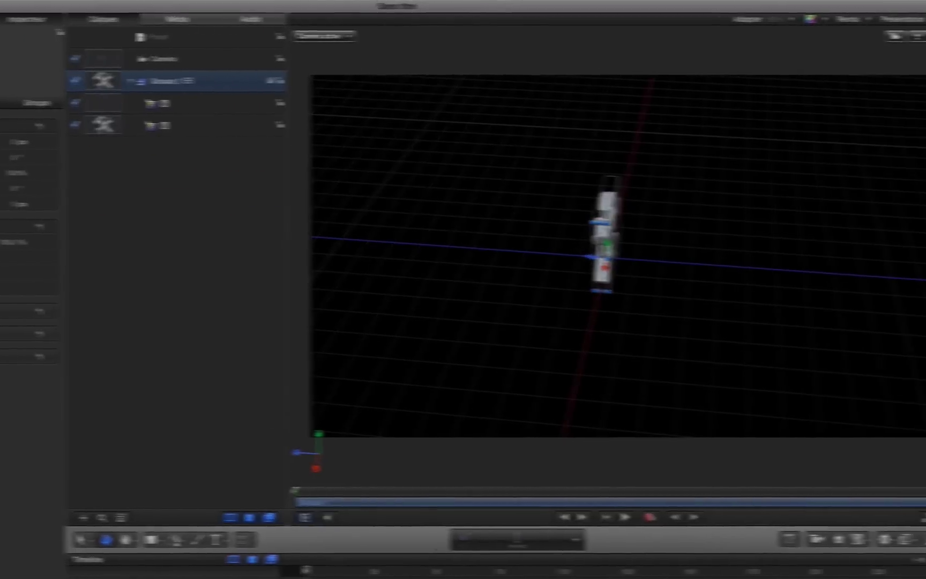
mouse_move(894, 37)
left_mouse_down()
mouse_move(924, 51)
mouse_move(905, 22)
mouse_move(887, 49)
mouse_move(890, 42)
left_mouse_up()
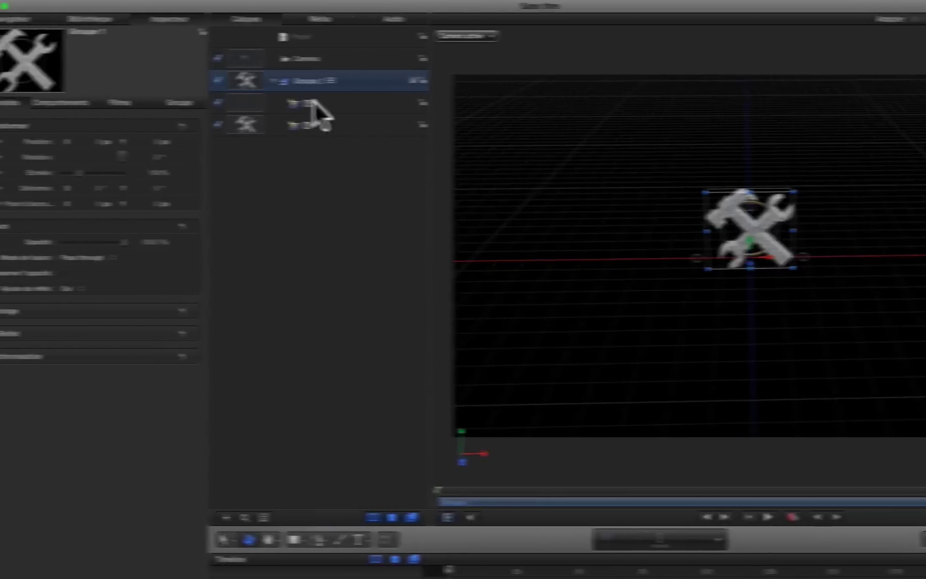
left_click(377, 103)
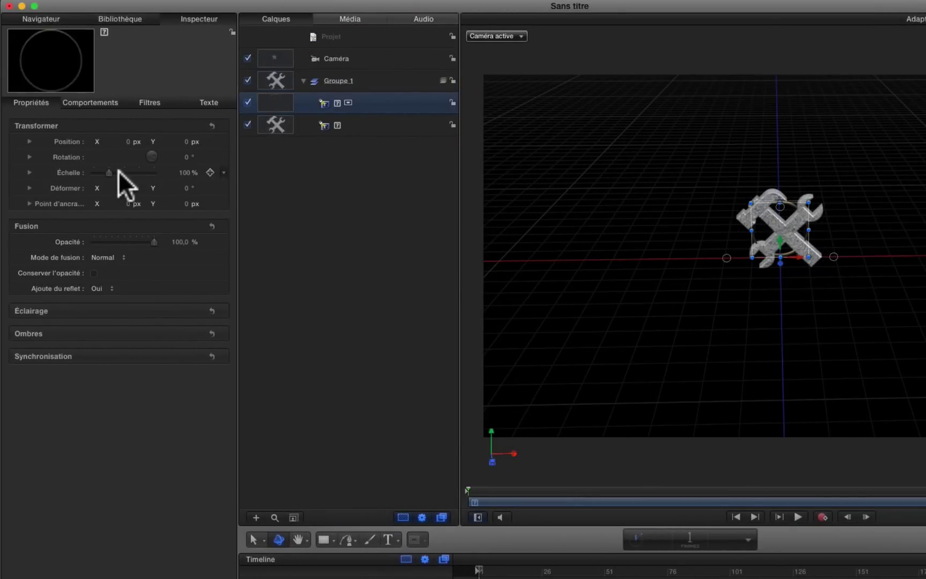
mouse_move(110, 170)
left_mouse_down()
mouse_move(134, 171)
mouse_move(118, 171)
mouse_move(126, 172)
left_mouse_up()
left_click(355, 122)
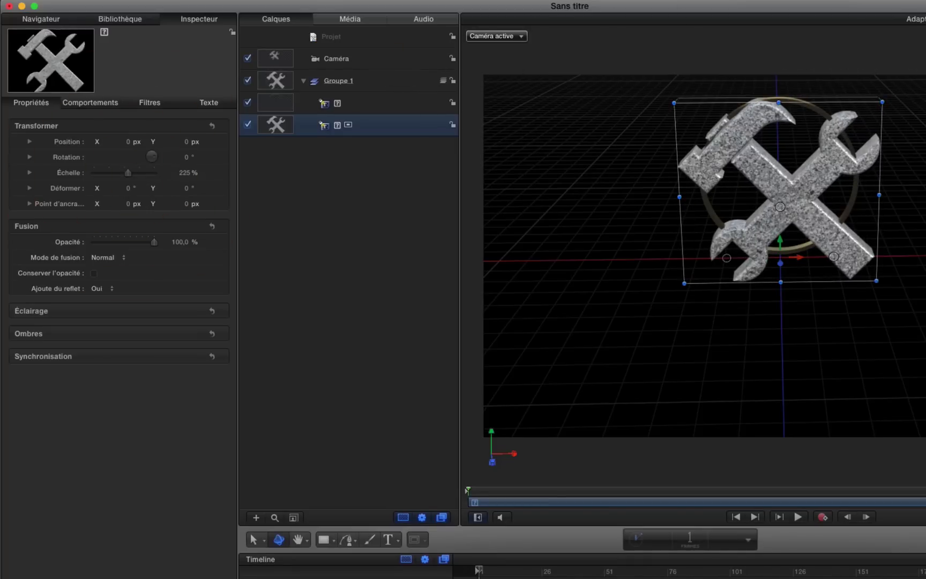
Step: Move Groupe 1 down toward the middle of the frame, to about X -24.8 px and Y -213.4 px
left_click_drag(925, 36, 925, 36)
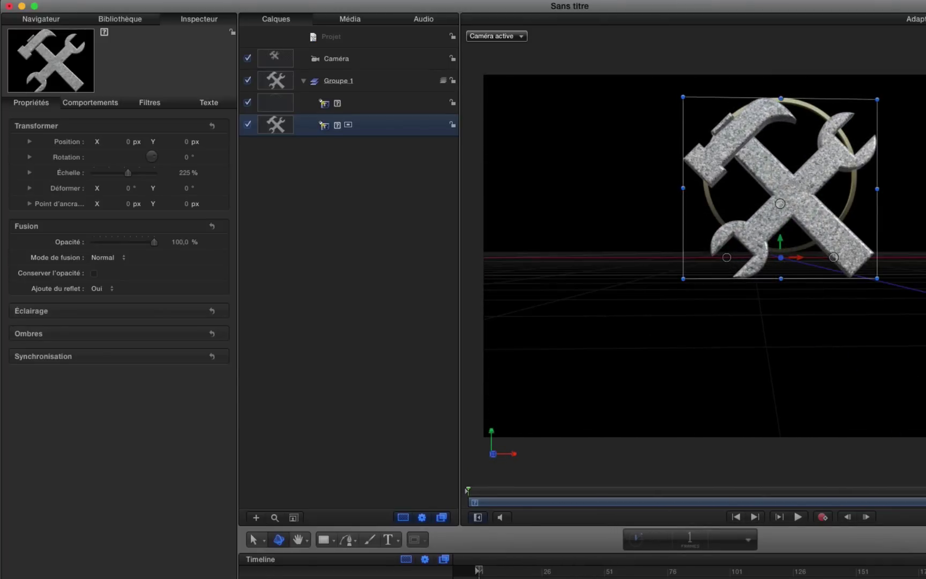
left_click(380, 74)
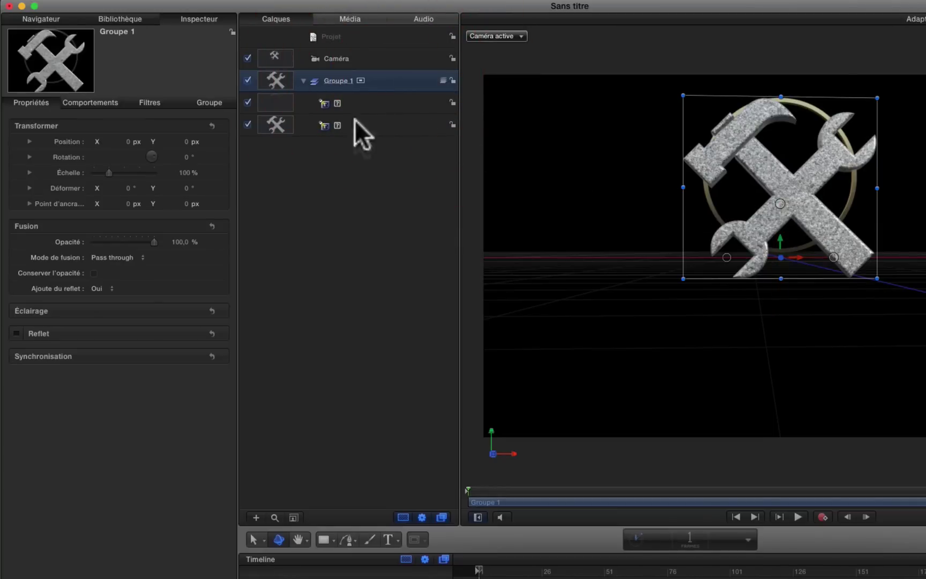
left_click(256, 539)
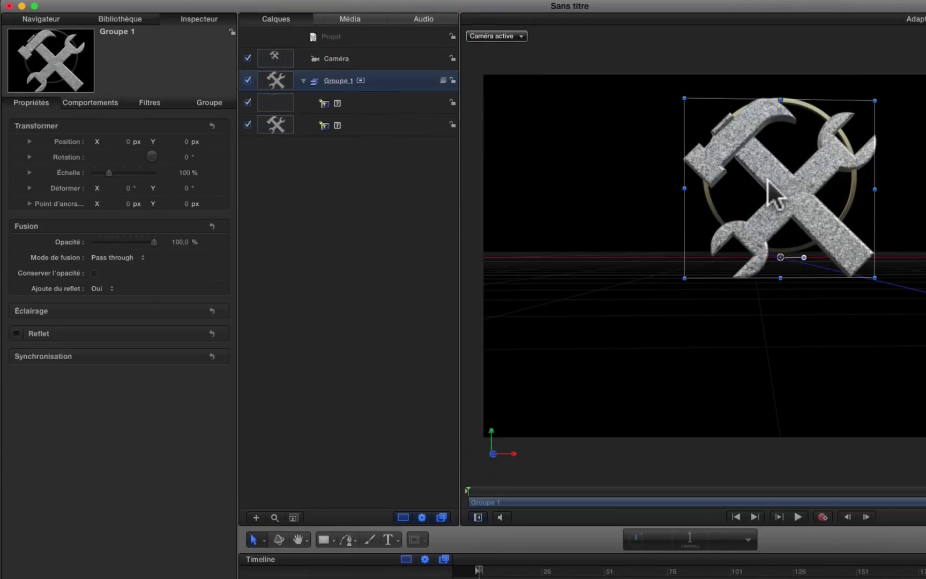
left_click_drag(768, 197, 758, 256)
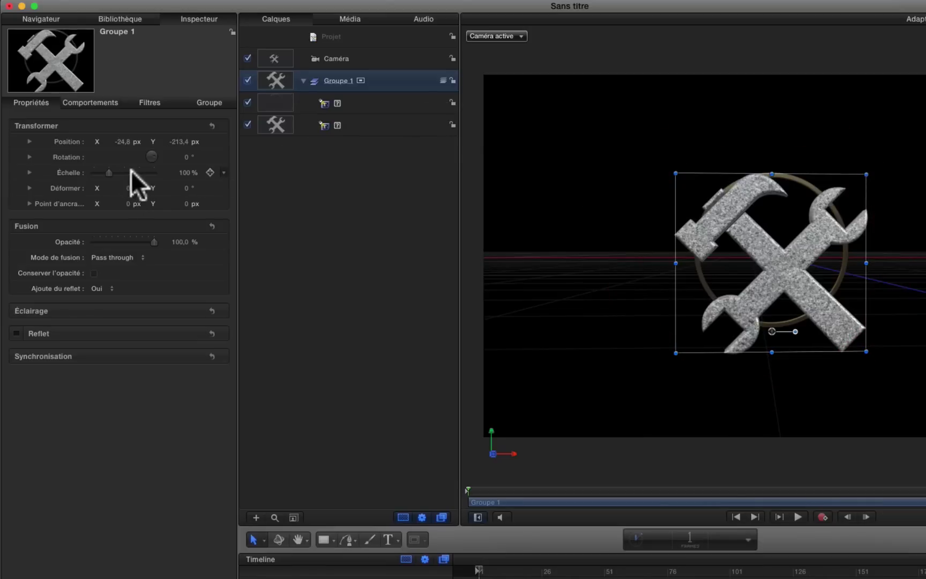
Step: Scale the gold circle to 449% and move it to about X 37.3 px, Y -190.5 px so it surrounds the tools
left_click(379, 101)
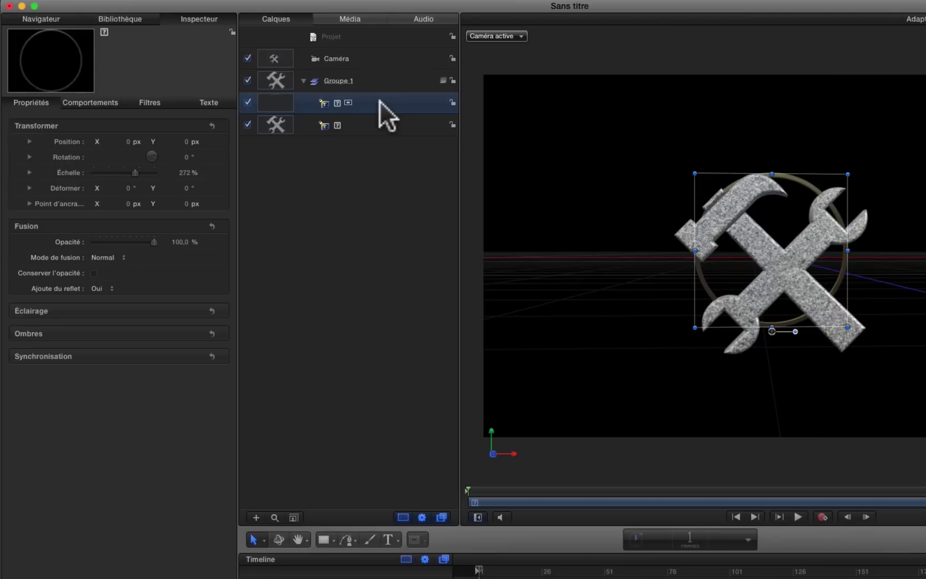
left_click_drag(136, 172, 194, 176)
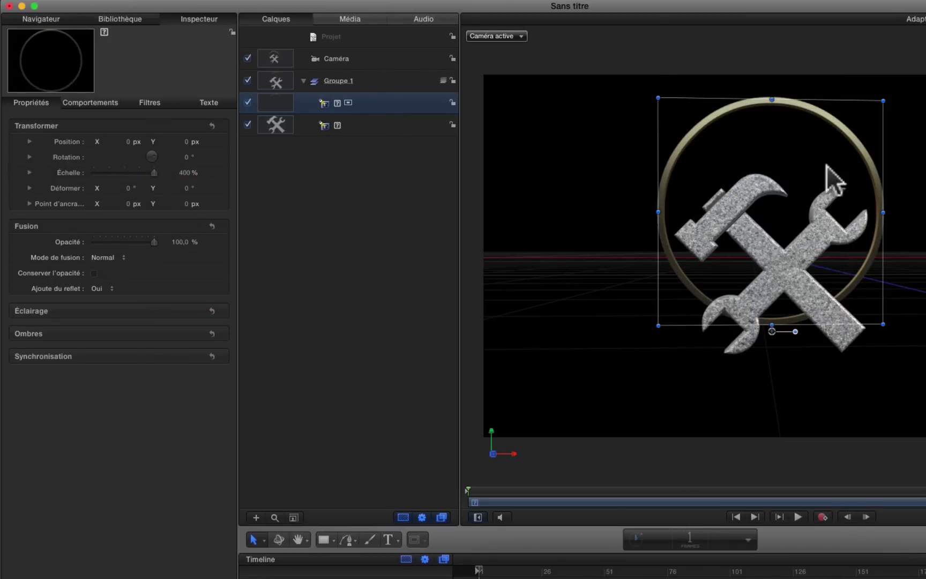
left_click_drag(805, 168, 820, 217)
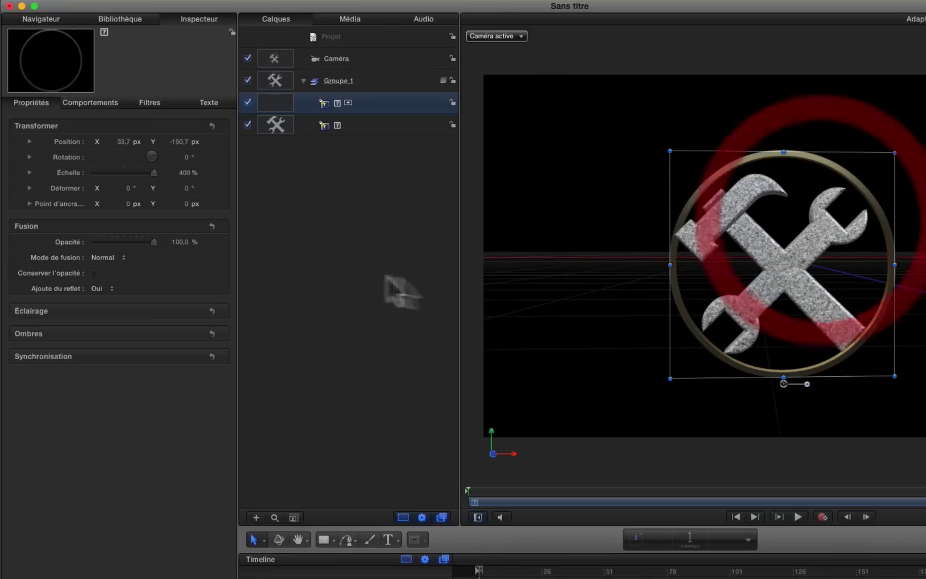
left_click_drag(185, 173, 186, 173)
left_click_drag(767, 280, 771, 284)
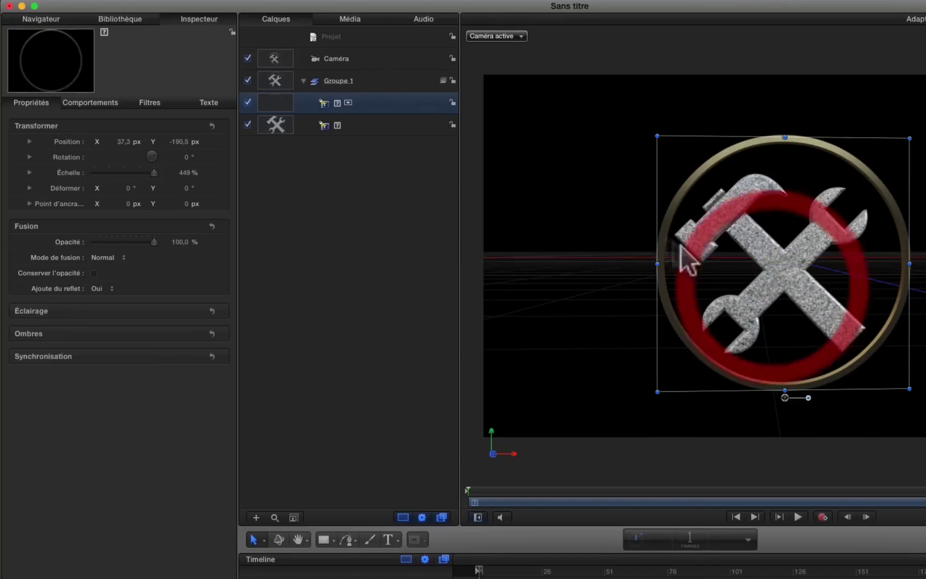
Step: Orbit the camera around the emblem to inspect the 3D tools and ring from a different angle
left_click(353, 62)
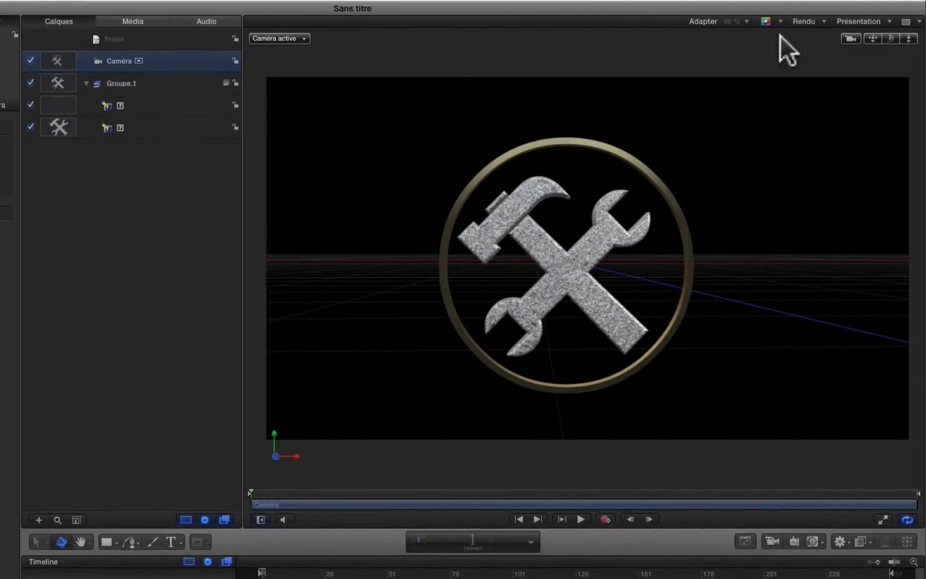
mouse_move(889, 38)
left_mouse_down()
mouse_move(830, 39)
mouse_move(876, 46)
mouse_move(889, 22)
mouse_move(878, 38)
mouse_move(846, 39)
mouse_move(857, 50)
mouse_move(882, 42)
left_mouse_up()
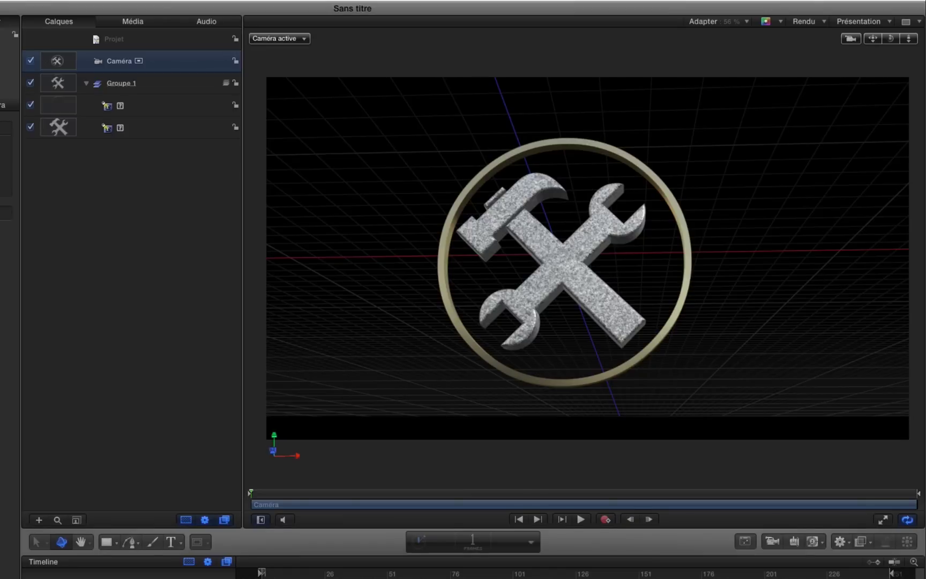
Step: Look up the system Clavier preferences for showing the keyboard, Emoji and symbol viewers in the menu bar, and close them
mouse_move(770, 8)
left_click(739, 7)
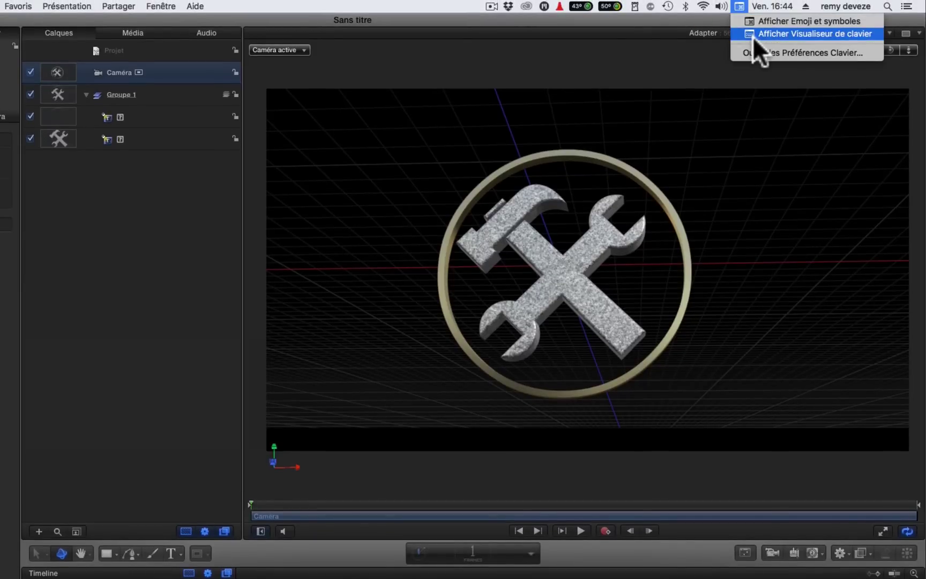
left_click(738, 6)
left_click(738, 6)
left_click(762, 53)
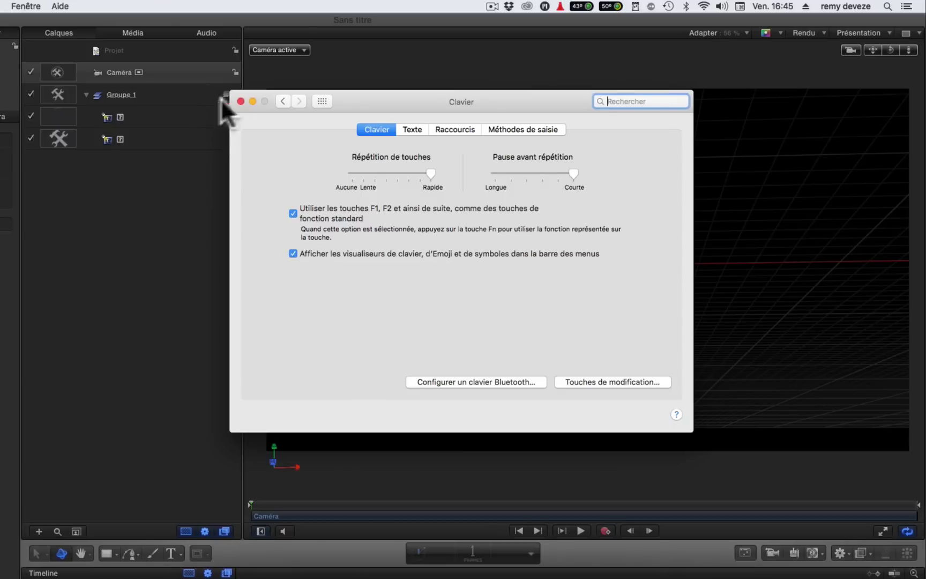
left_click(240, 101)
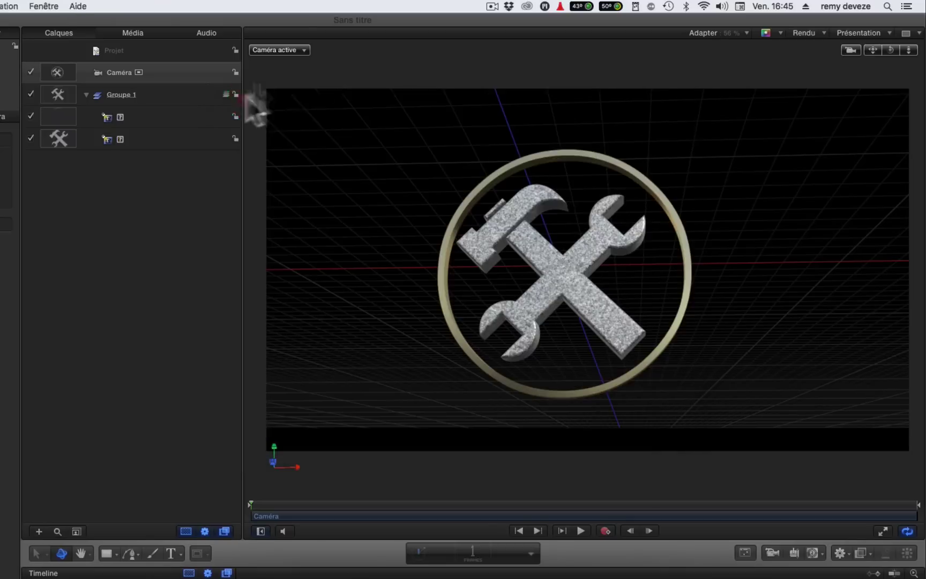
Step: Open the Emoji and symbols viewer, browse its punctuation, bullets and stars, currency, pictogram and emoji categories, and close it
left_click(740, 5)
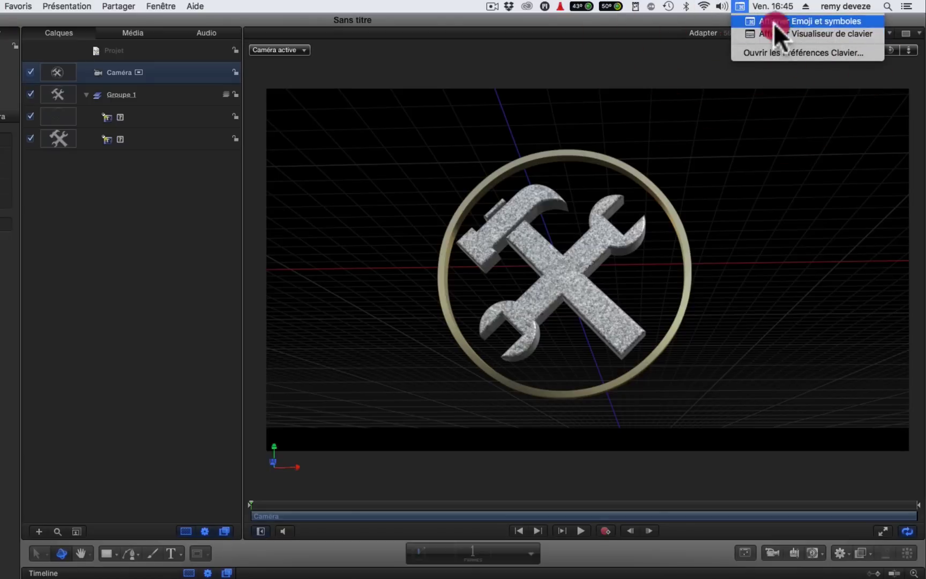
left_click(773, 23)
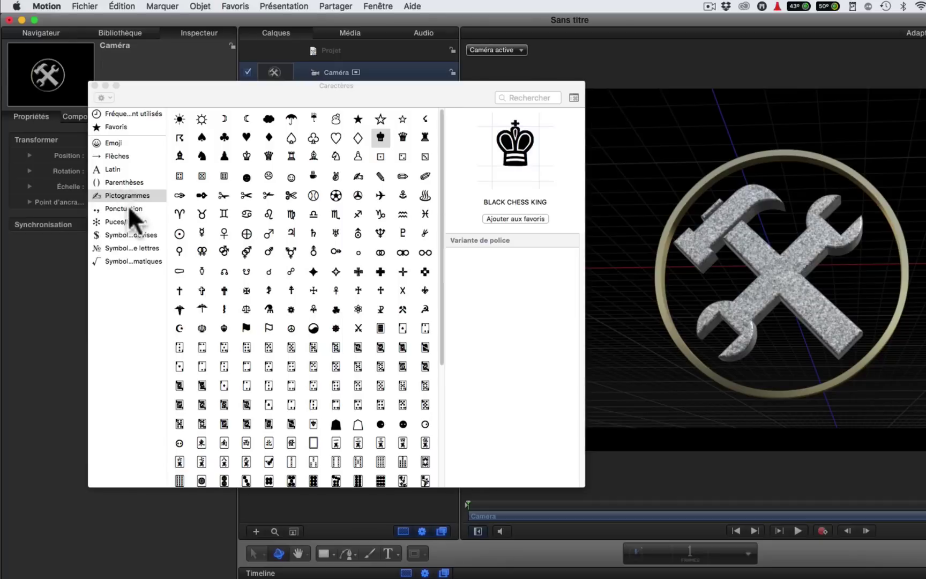
left_click(128, 208)
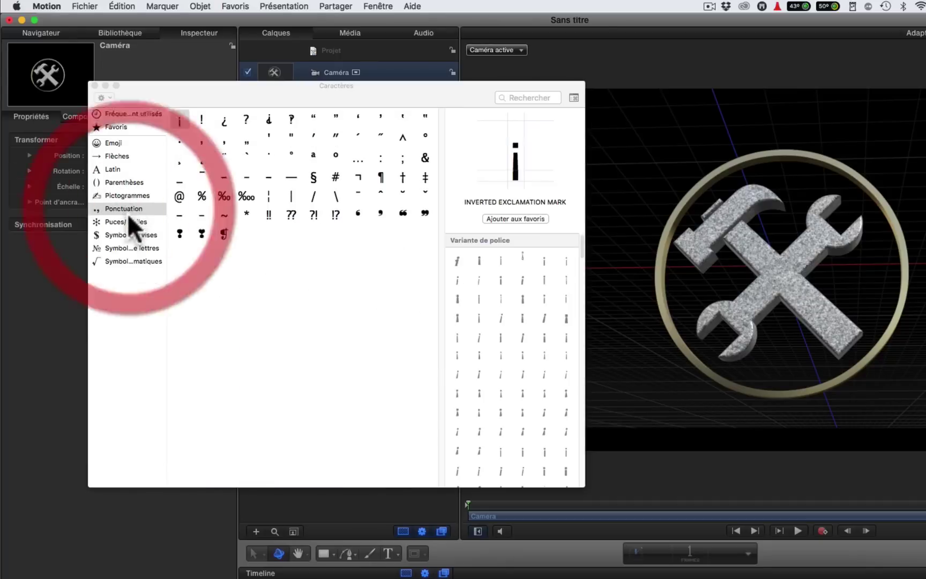
left_click(126, 221)
left_click(124, 234)
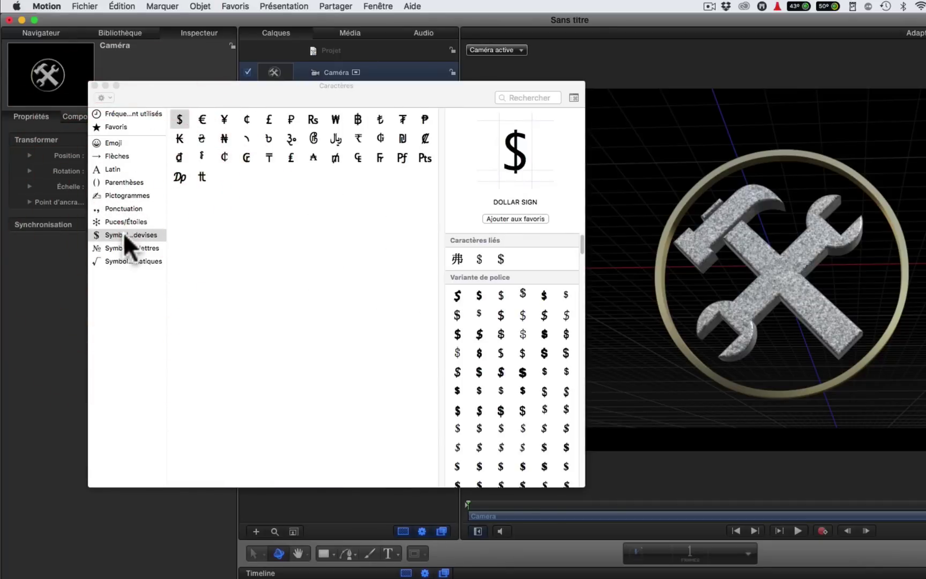
left_click(129, 195)
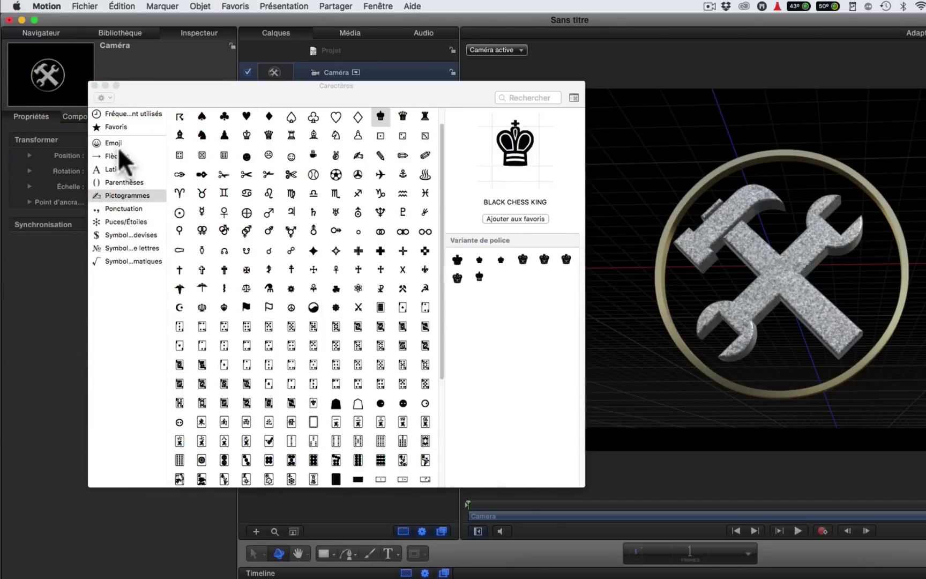
left_click(115, 143)
left_click(189, 137)
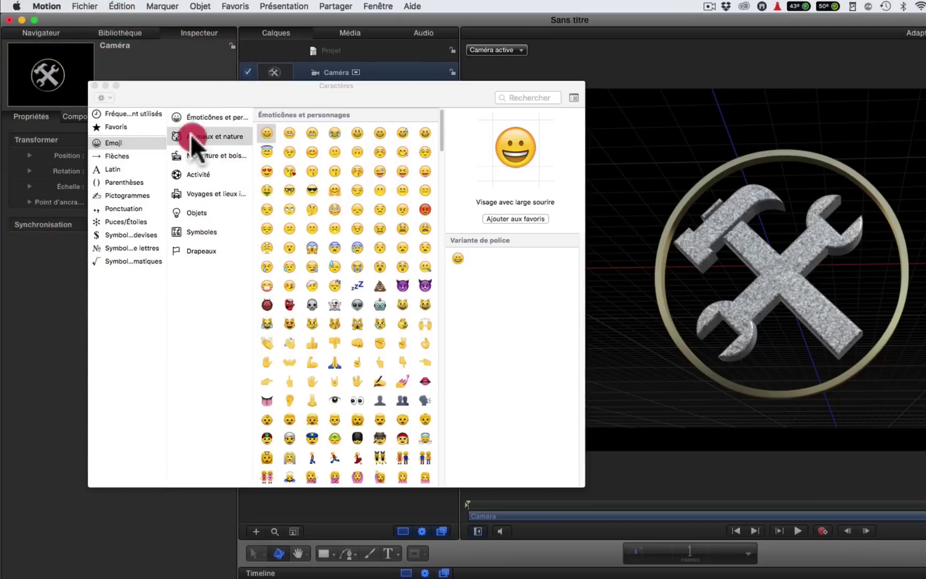
left_click(119, 208)
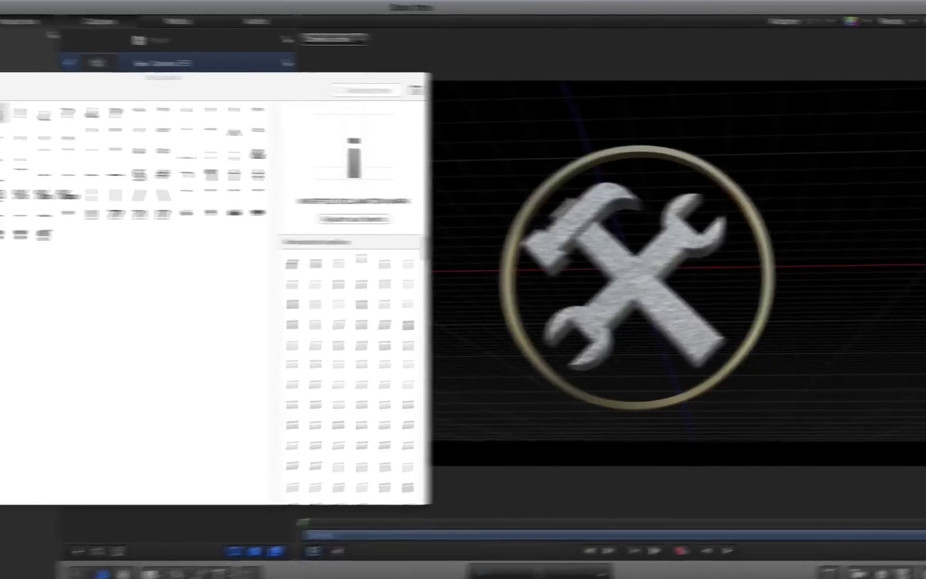
left_click(94, 85)
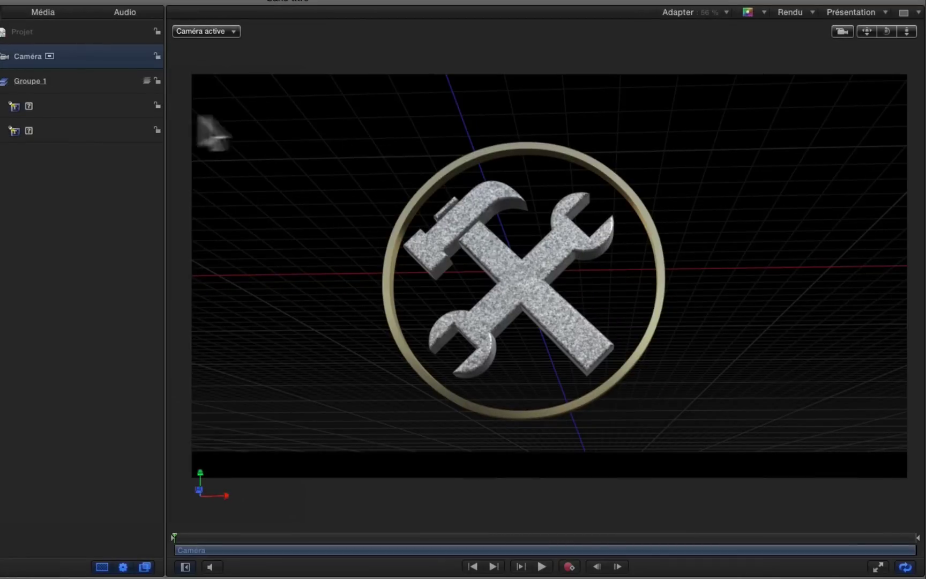
Step: Select Groupe 1, which contains the tools and the gold ring
left_click(81, 85)
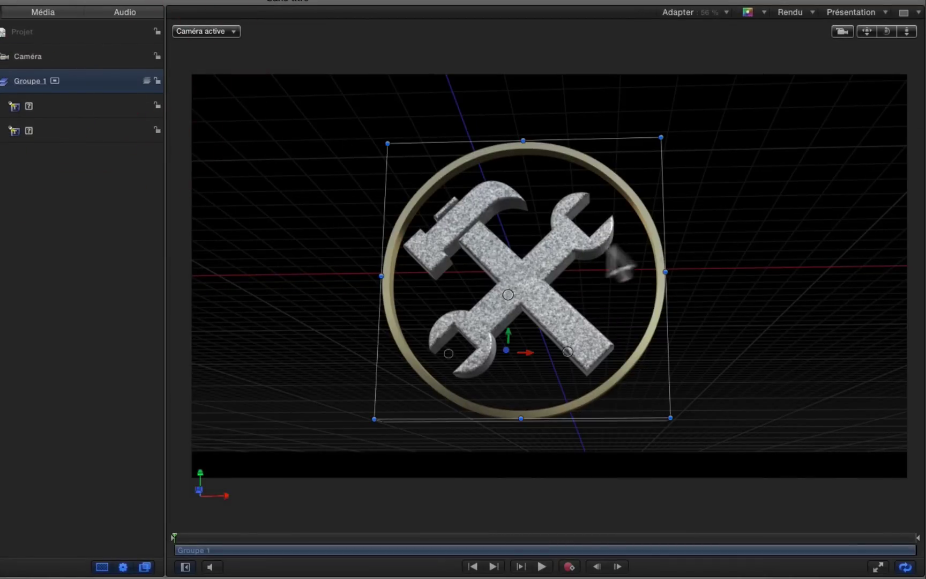